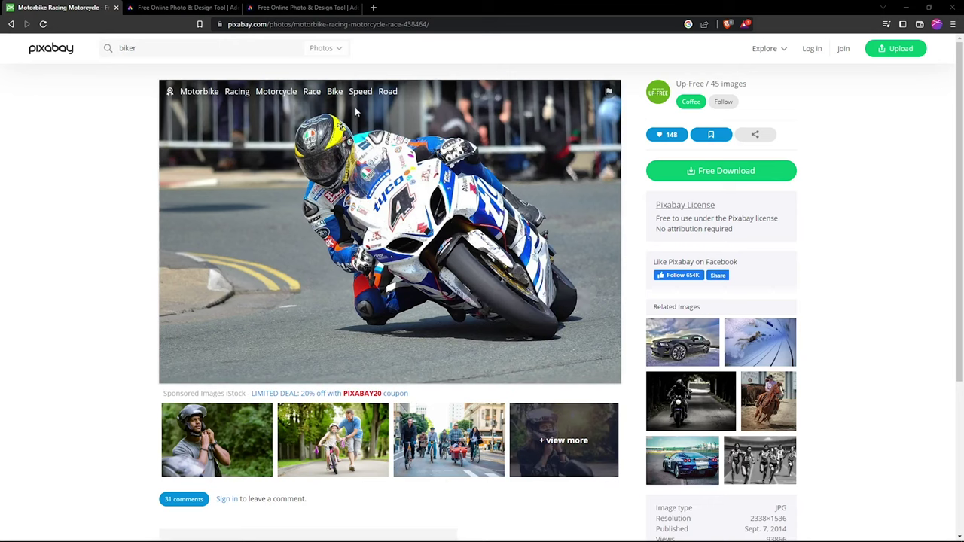
Select the pixabay.com part of the address, then return focus to the biker search query.
{"action": "left_click", "coordinate": [264, 24]}
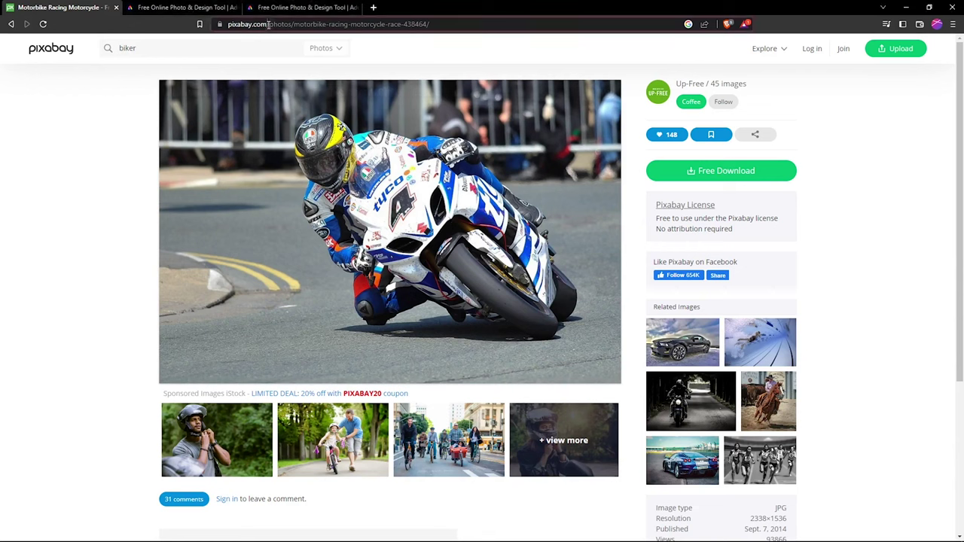
{"action": "left_click_drag", "start_coordinate": [228, 24], "coordinate": [289, 24]}
{"action": "left_click", "coordinate": [283, 51]}
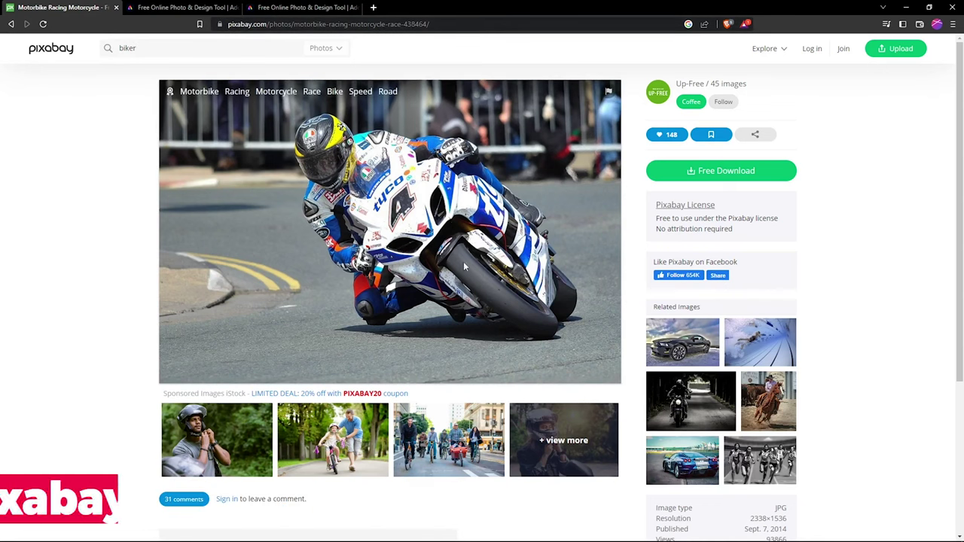
Open the Pixabay home page in a new tab and scroll through its feed.
{"action": "right_click", "coordinate": [50, 47]}
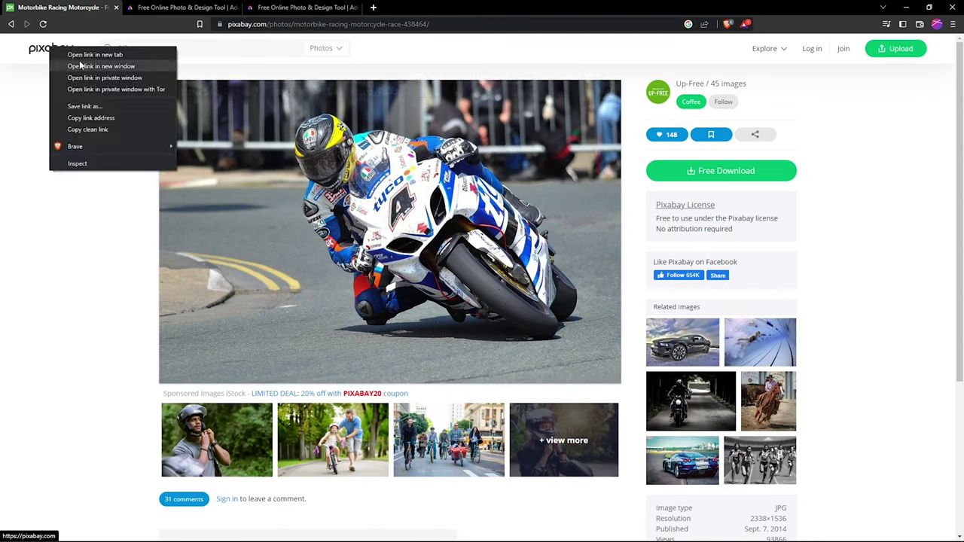
{"action": "left_click", "coordinate": [89, 54]}
{"action": "left_click", "coordinate": [173, 8]}
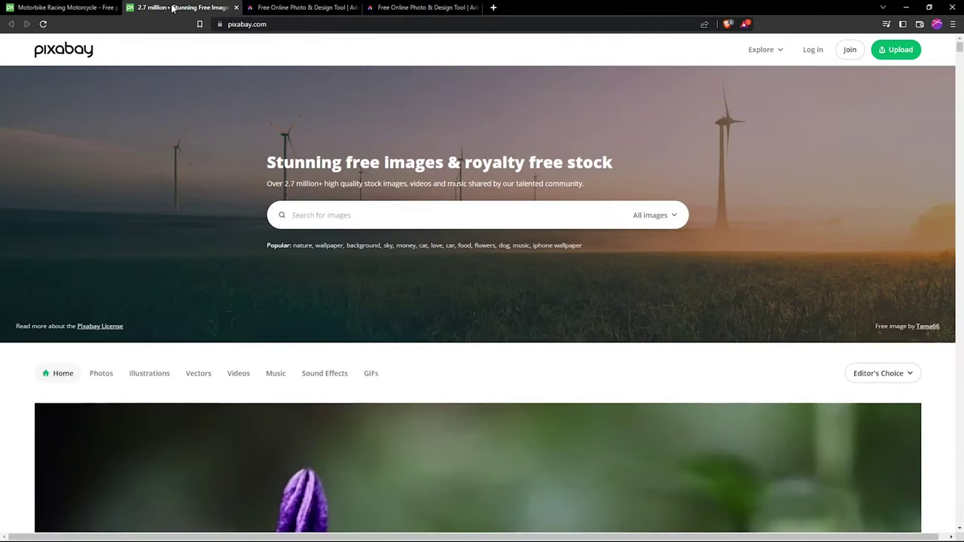
{"action": "scroll", "coordinate": [519, 461], "scroll_direction": "down", "scroll_amount": 2}
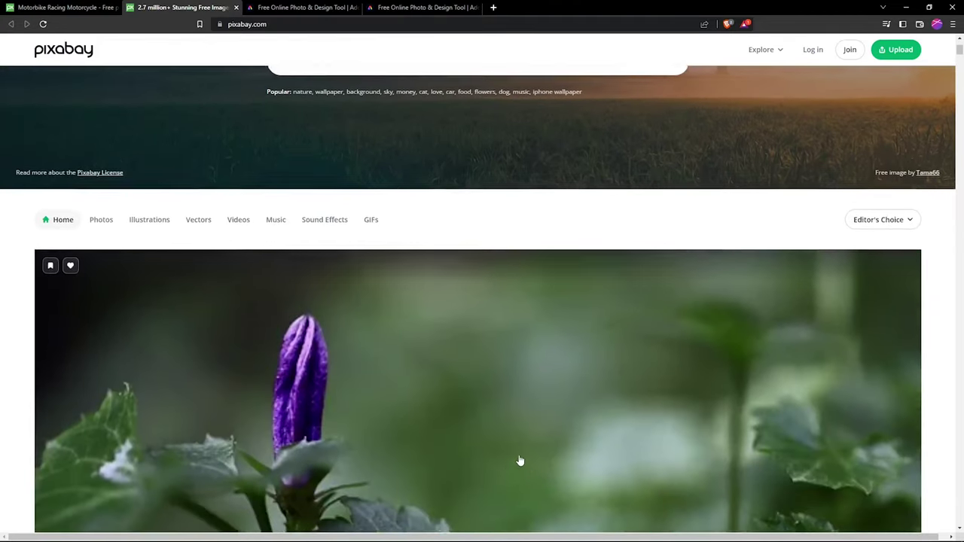
{"action": "scroll", "coordinate": [520, 461], "scroll_direction": "down", "scroll_amount": 10}
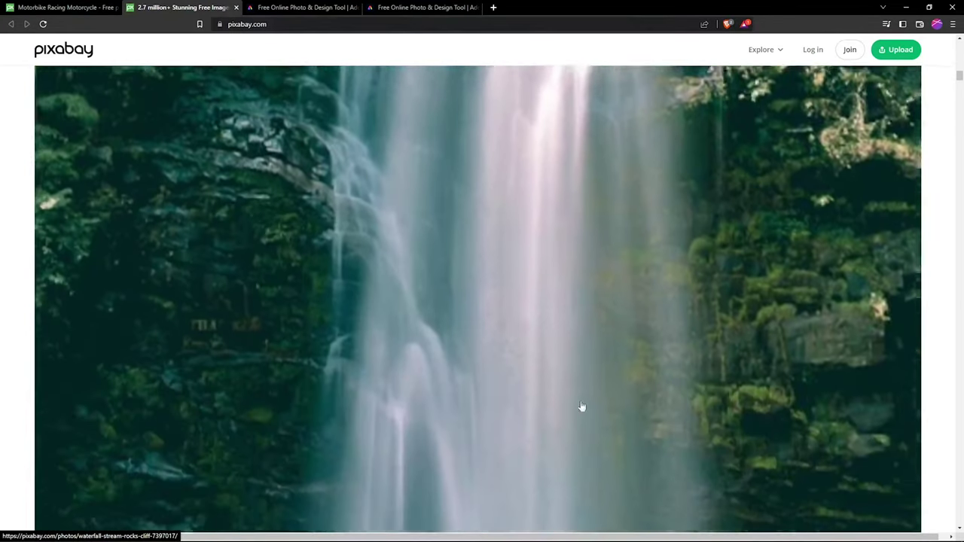
{"action": "scroll", "coordinate": [581, 407], "scroll_direction": "down", "scroll_amount": 10}
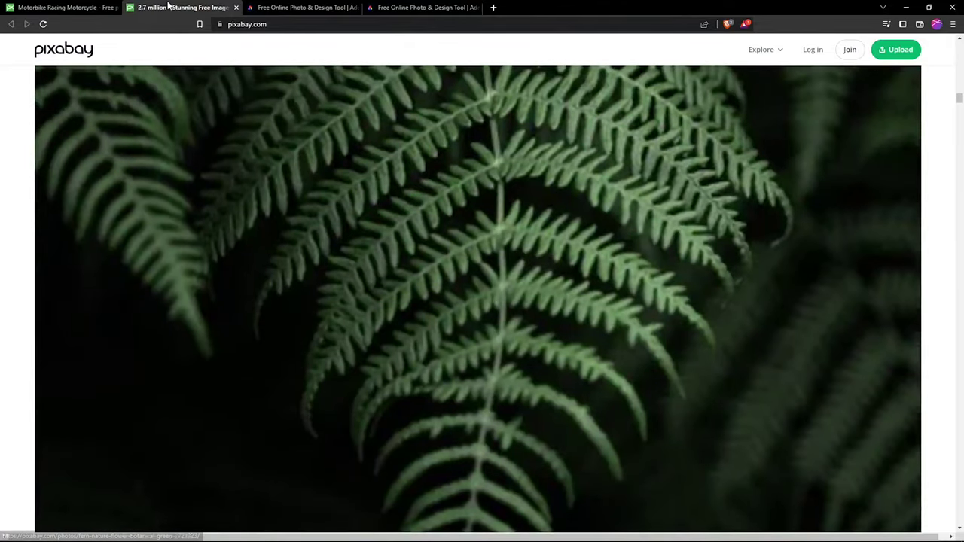
Reload the Pixabay home page, browse it again, and return to the motorbike photo tab.
{"action": "left_click", "coordinate": [43, 24]}
{"action": "scroll", "coordinate": [415, 440], "scroll_direction": "down", "scroll_amount": 3}
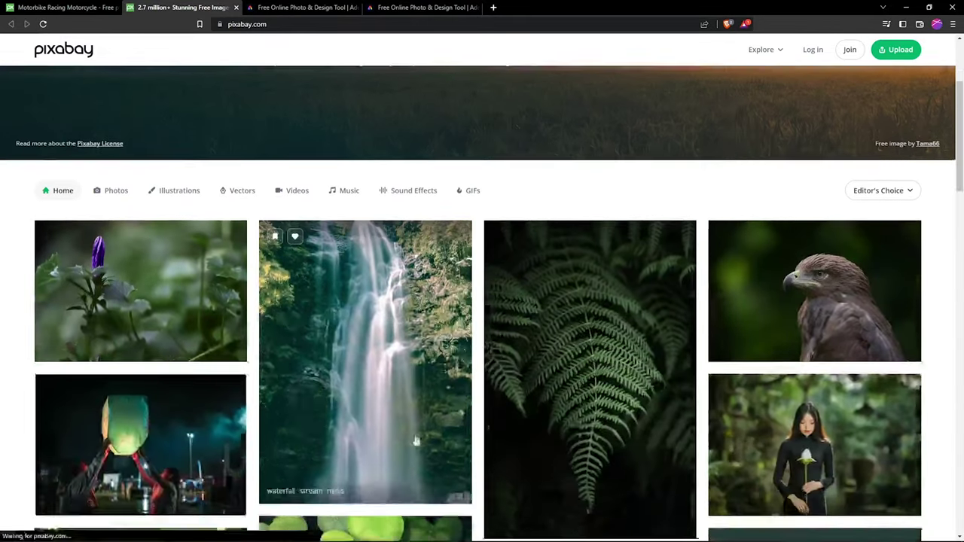
{"action": "scroll", "coordinate": [416, 440], "scroll_direction": "down", "scroll_amount": 15}
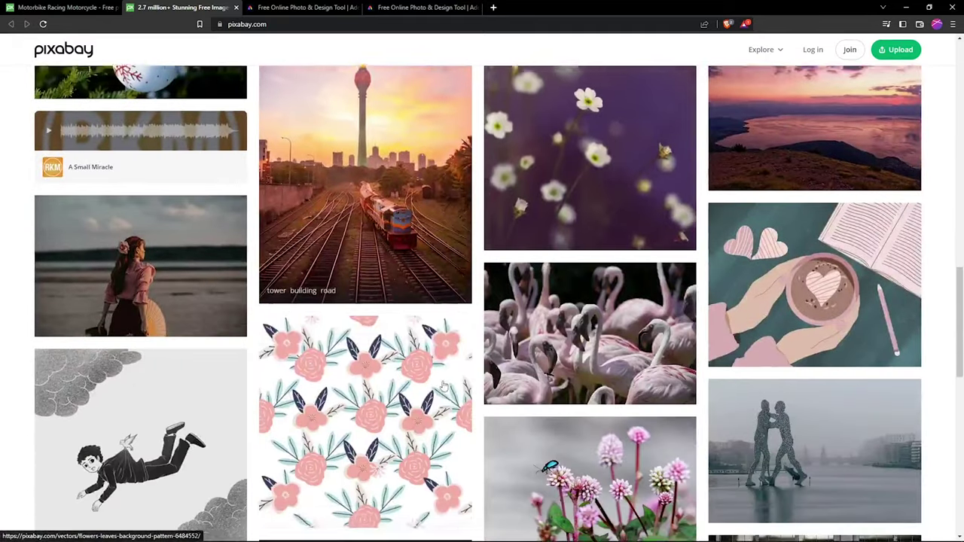
{"action": "scroll", "coordinate": [445, 386], "scroll_direction": "down", "scroll_amount": 2}
{"action": "scroll", "coordinate": [422, 366], "scroll_direction": "up", "scroll_amount": 12}
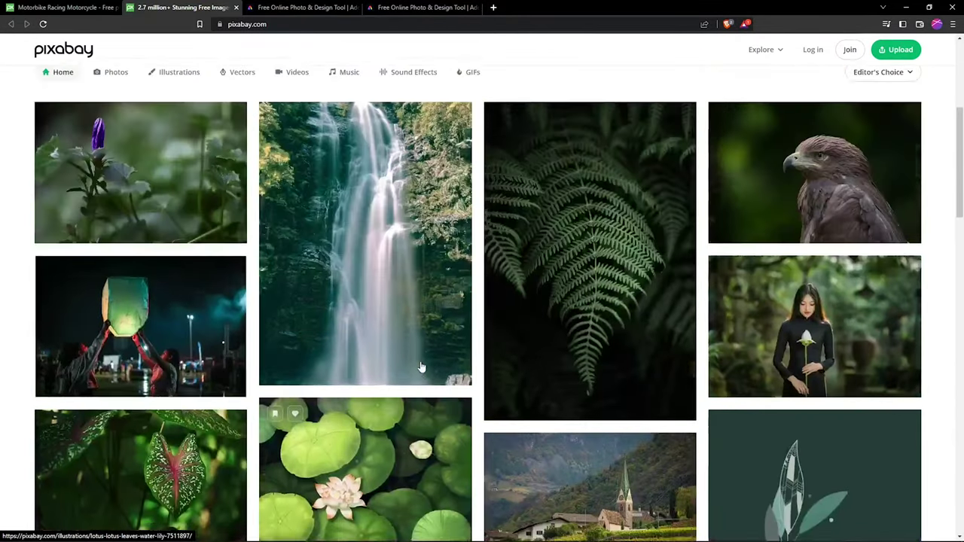
{"action": "scroll", "coordinate": [421, 367], "scroll_direction": "up", "scroll_amount": 5}
{"action": "left_click", "coordinate": [45, 7]}
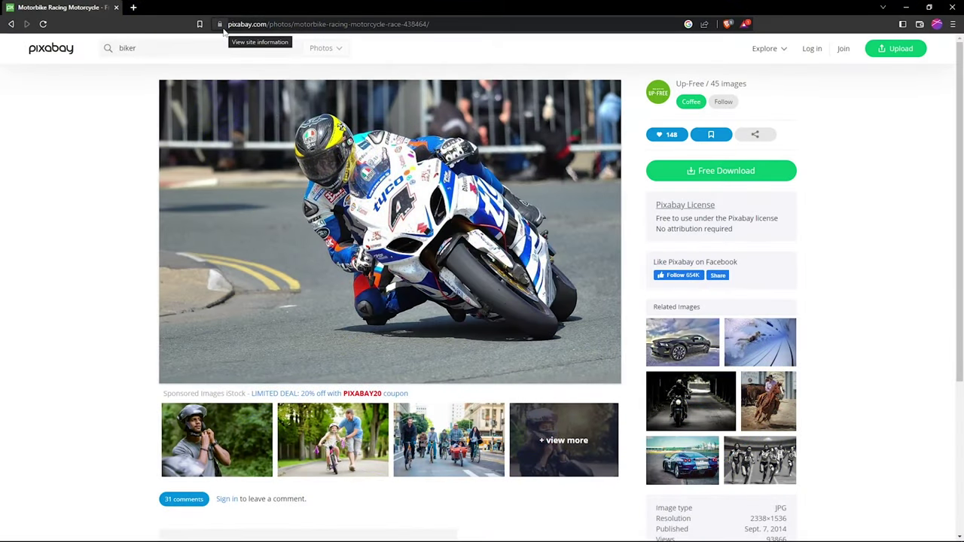
Search the web for Adobe Express in a new tab and browse the results.
{"action": "left_click", "coordinate": [132, 7]}
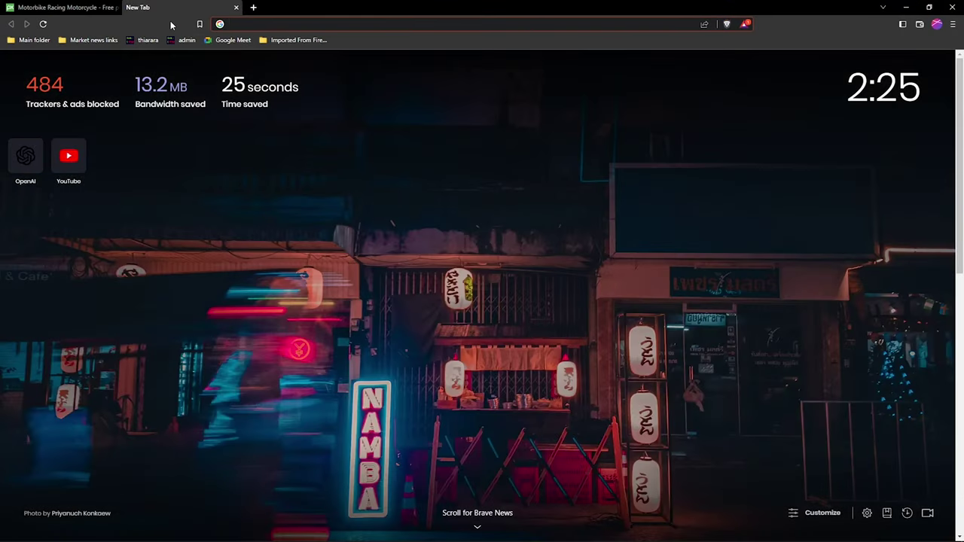
{"action": "type", "text": "adobe expre"}
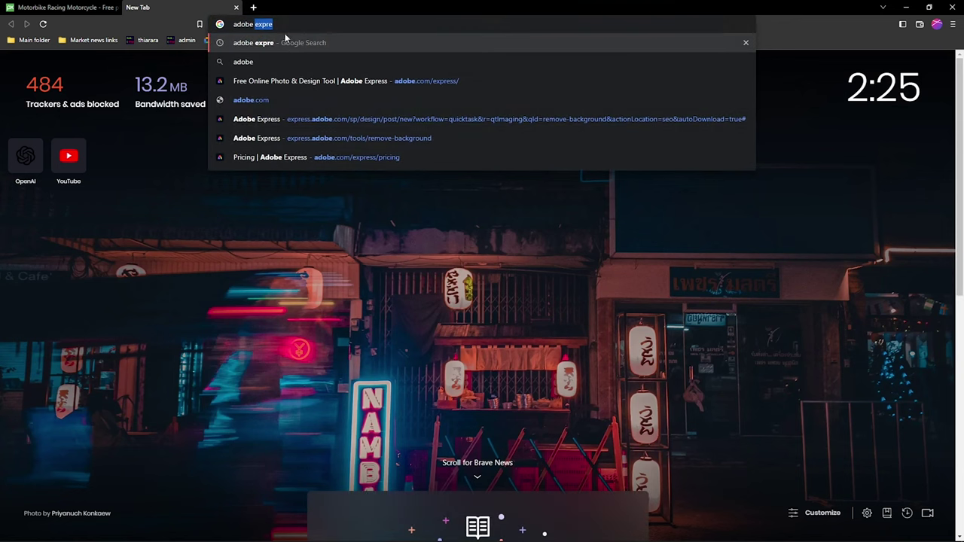
{"action": "key", "text": "Return"}
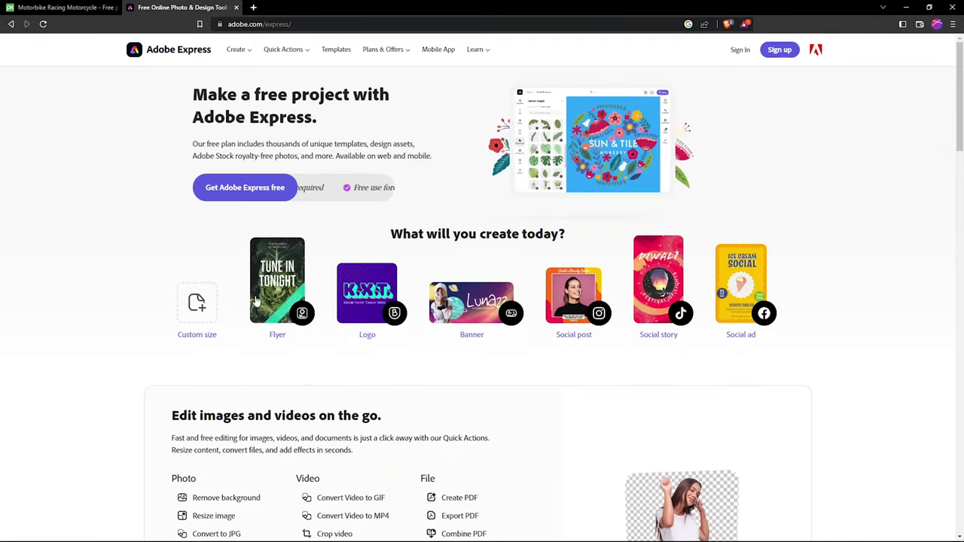
{"action": "scroll", "coordinate": [248, 264], "scroll_direction": "down", "scroll_amount": 3}
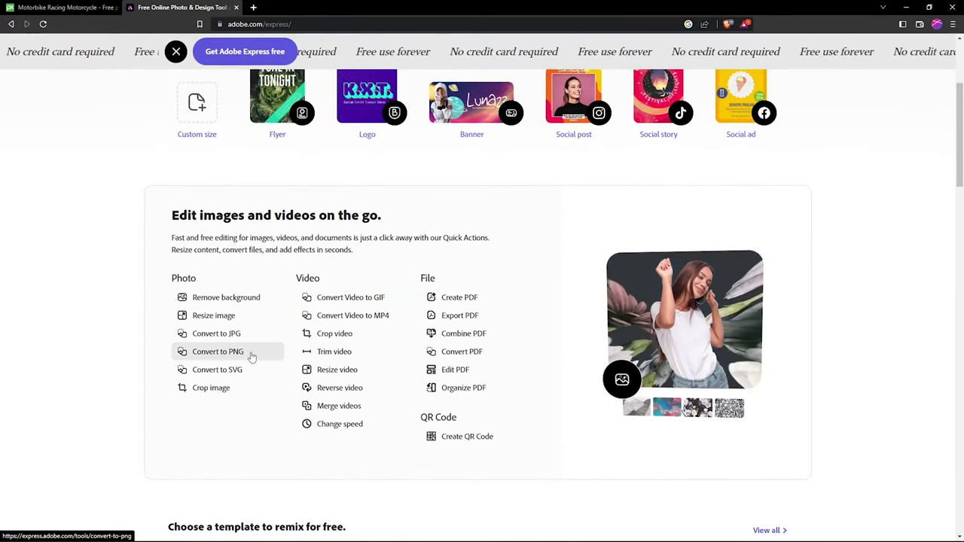
{"action": "scroll", "coordinate": [252, 354], "scroll_direction": "up", "scroll_amount": 2}
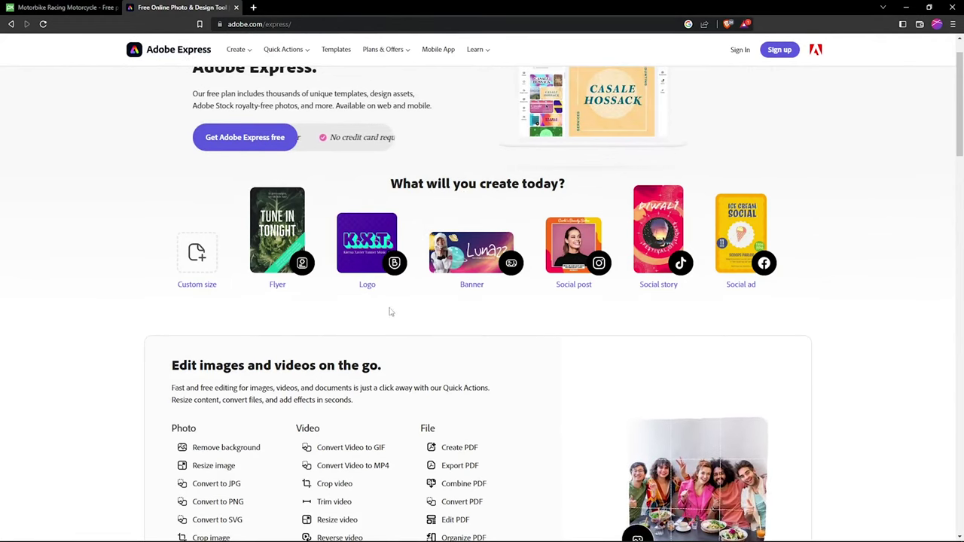
{"action": "scroll", "coordinate": [213, 420], "scroll_direction": "down", "scroll_amount": 1}
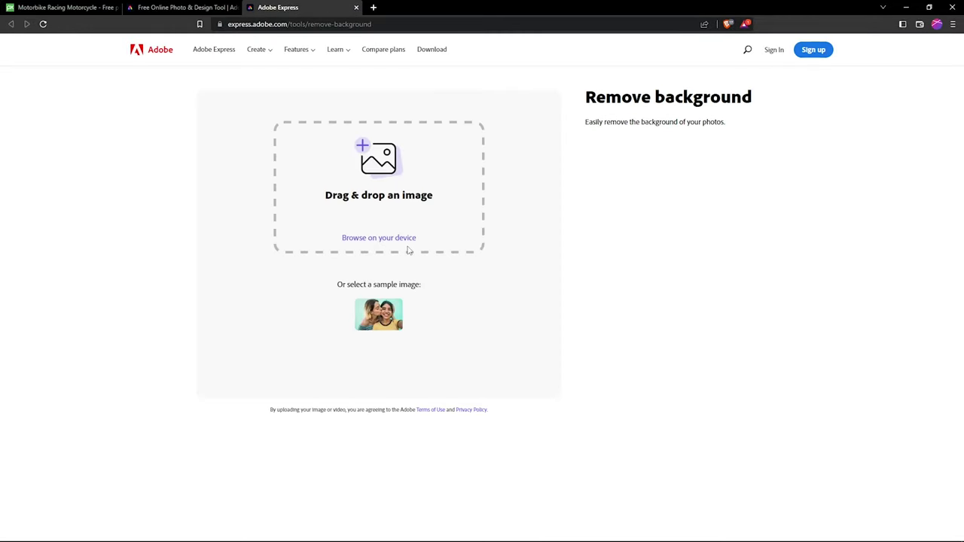
Sign in to Adobe with the autofilled account e-mail, then return to the motorbike photo tab.
{"action": "left_click", "coordinate": [776, 58]}
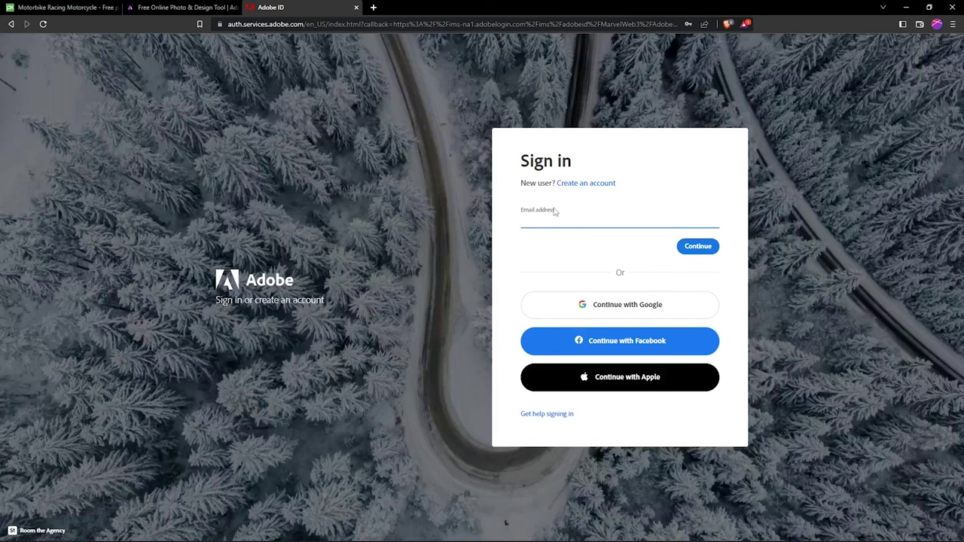
{"action": "left_click", "coordinate": [555, 212]}
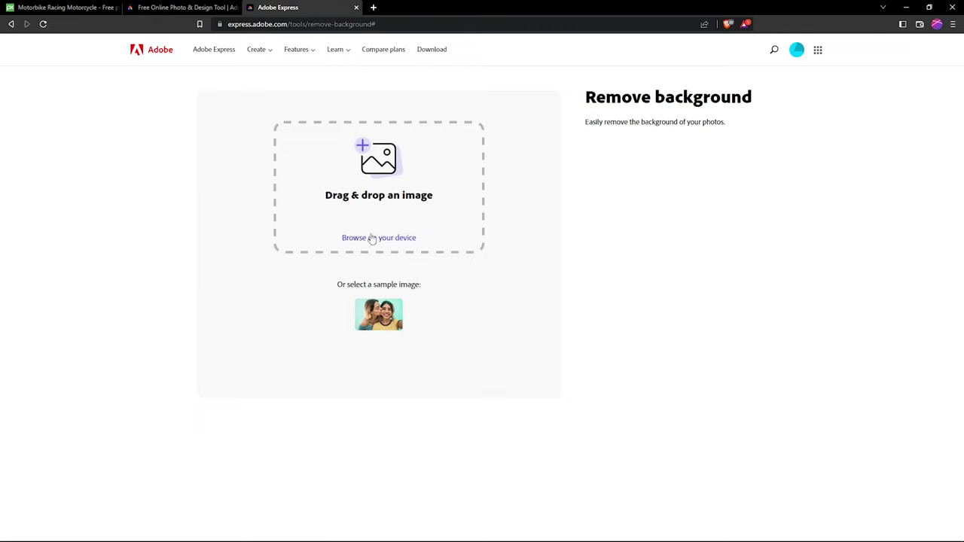
{"action": "left_click", "coordinate": [64, 8]}
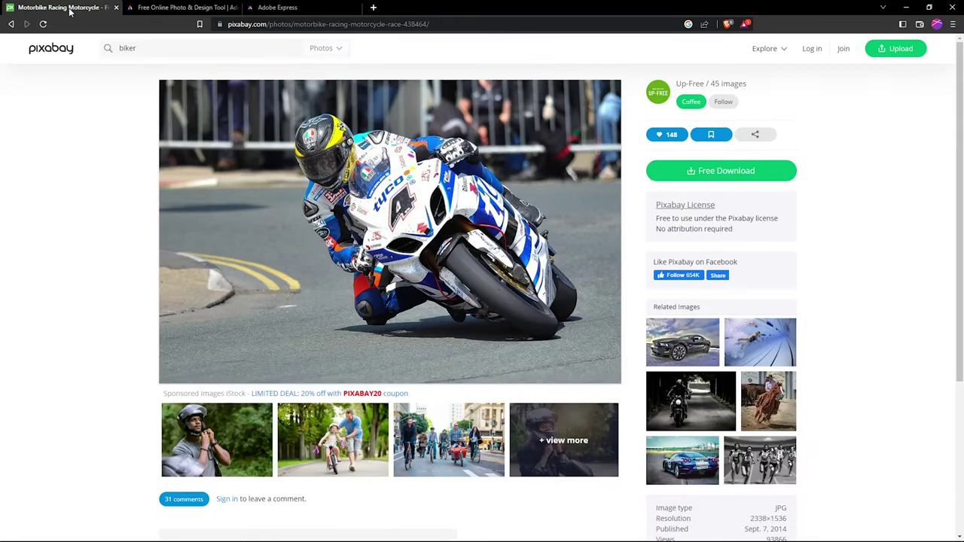
Request the 1280×840 download of the motorbike photo and start the robot check.
{"action": "left_click", "coordinate": [708, 174]}
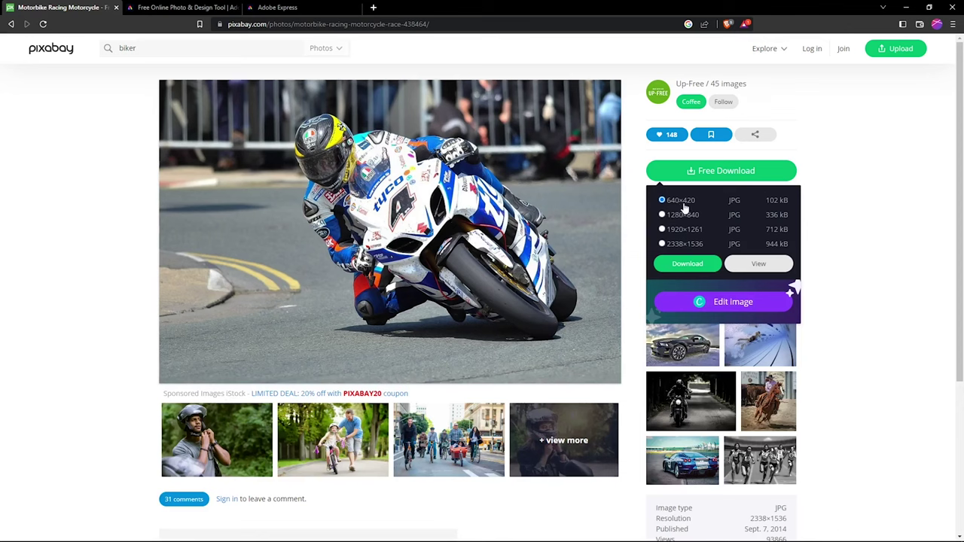
{"action": "left_click", "coordinate": [662, 216]}
{"action": "left_click", "coordinate": [685, 264]}
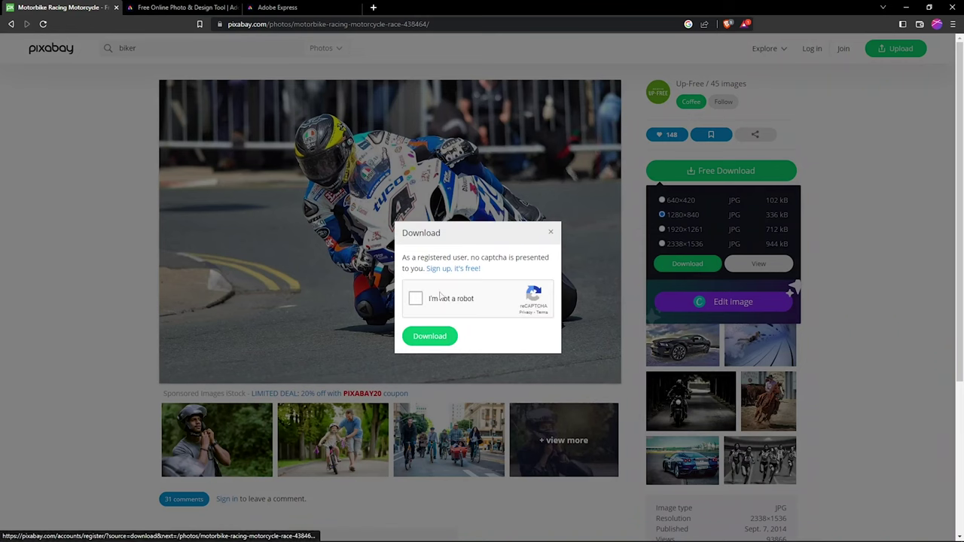
{"action": "left_click", "coordinate": [416, 299]}
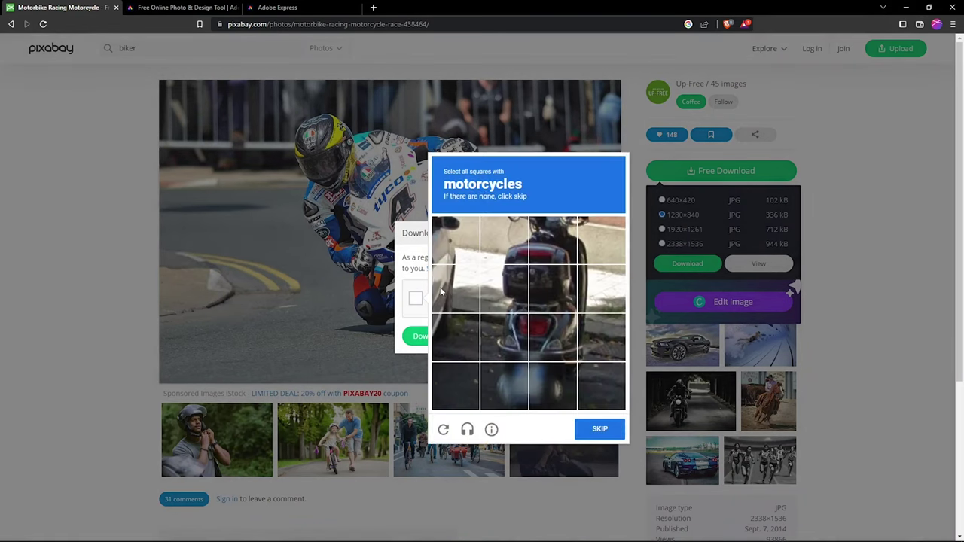
Select all the motorcycle tiles in the reCAPTCHA and submit them.
{"action": "left_click", "coordinate": [550, 244]}
{"action": "left_click", "coordinate": [504, 241]}
{"action": "left_click", "coordinate": [554, 288]}
{"action": "left_click", "coordinate": [601, 288]}
{"action": "left_click", "coordinate": [601, 241]}
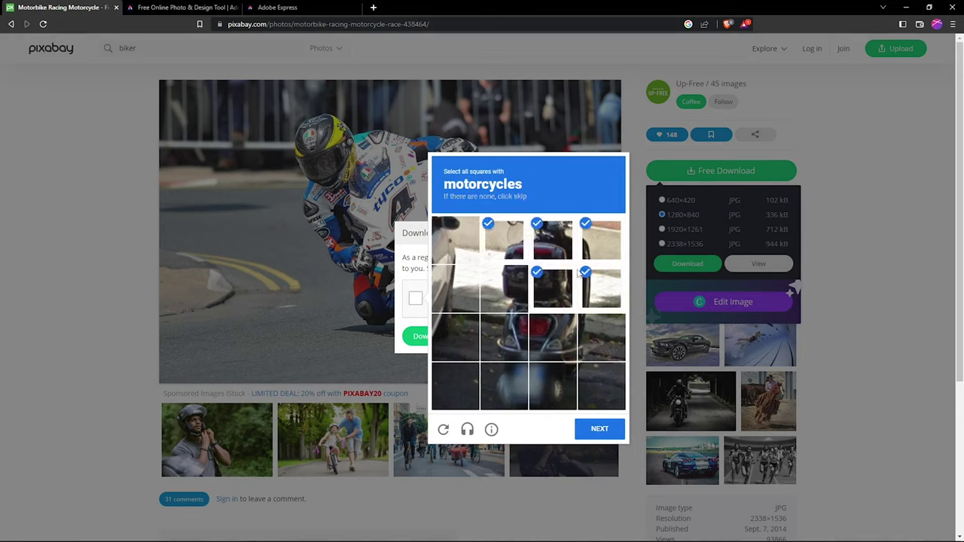
{"action": "left_click", "coordinate": [550, 341]}
{"action": "left_click", "coordinate": [500, 345]}
{"action": "left_click", "coordinate": [515, 382]}
{"action": "left_click", "coordinate": [553, 386]}
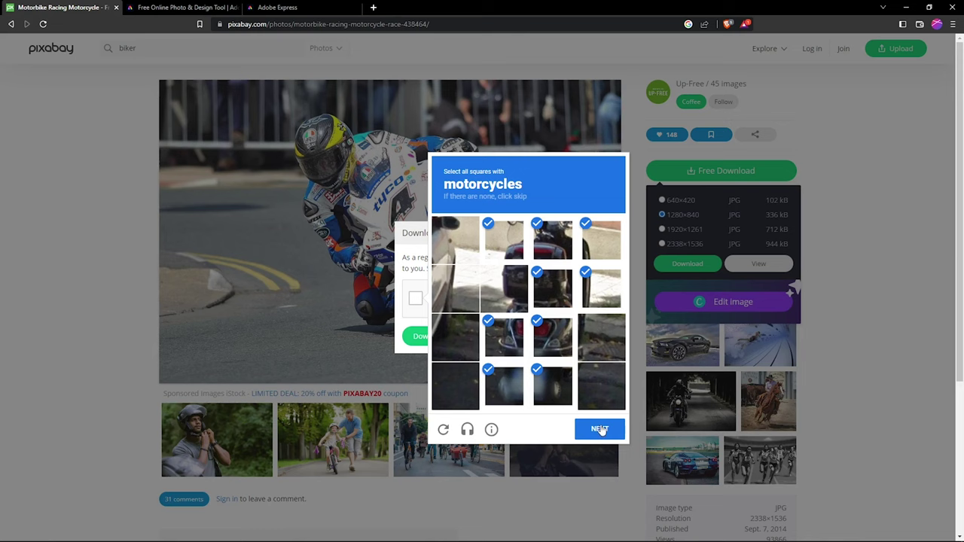
{"action": "left_click", "coordinate": [601, 428]}
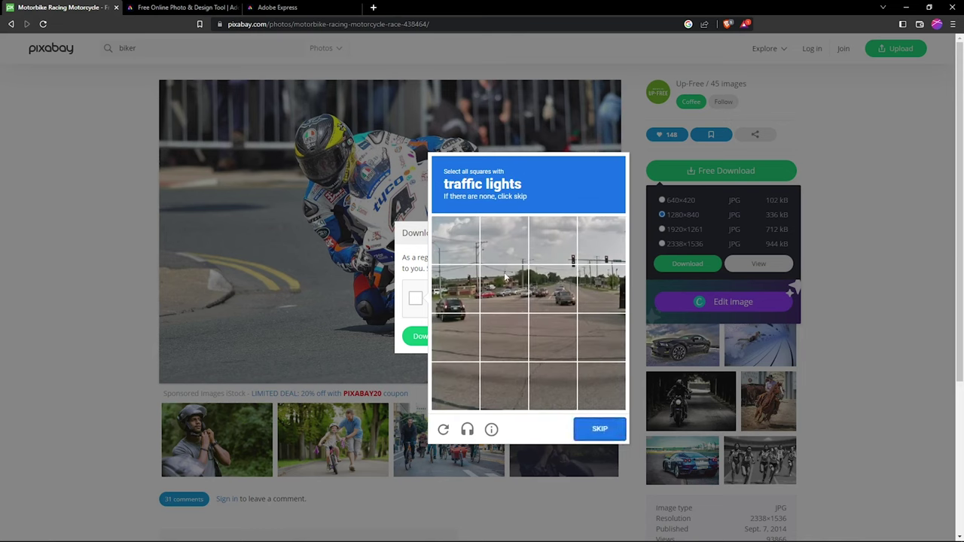
Pass the traffic-light reCAPTCHA, then download and save the JPG to Downloads.
{"action": "left_click", "coordinate": [561, 256]}
{"action": "left_click", "coordinate": [599, 245]}
{"action": "left_click", "coordinate": [591, 286]}
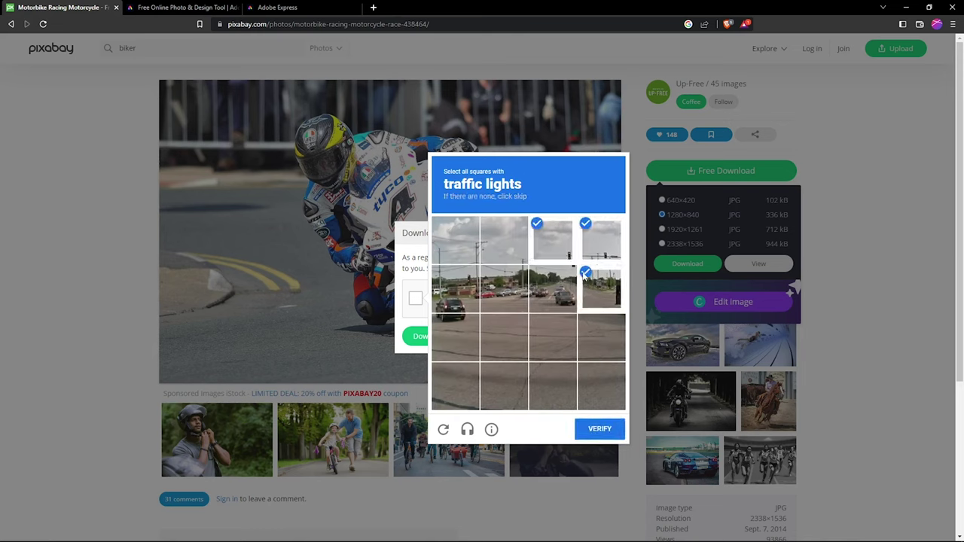
{"action": "left_click", "coordinate": [584, 285]}
{"action": "left_click", "coordinate": [567, 284]}
{"action": "left_click", "coordinate": [602, 301]}
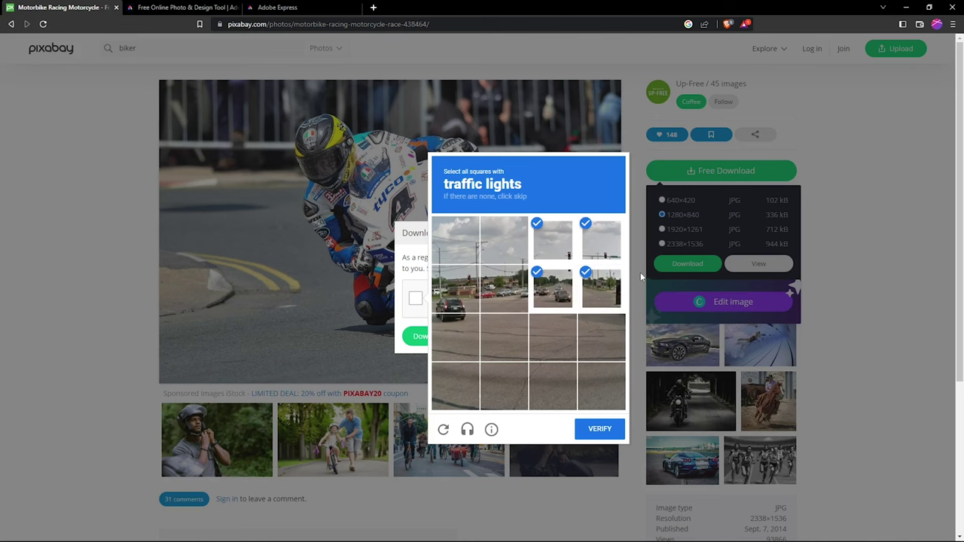
{"action": "left_click", "coordinate": [600, 430]}
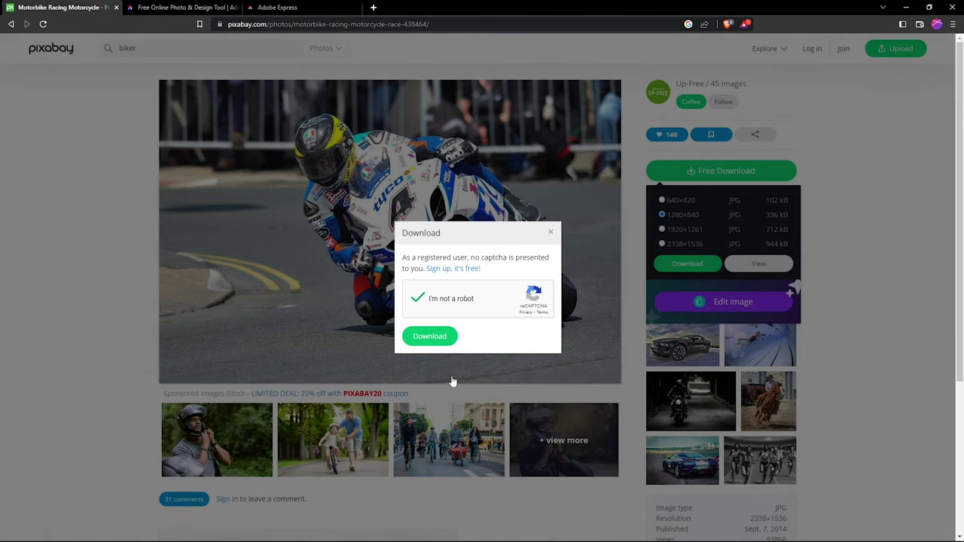
{"action": "left_click", "coordinate": [446, 345]}
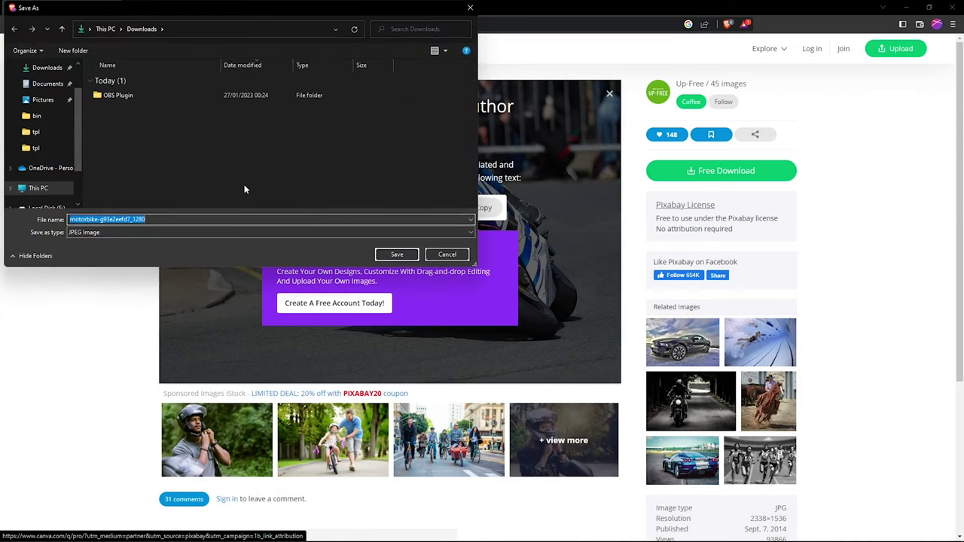
{"action": "left_click", "coordinate": [397, 254]}
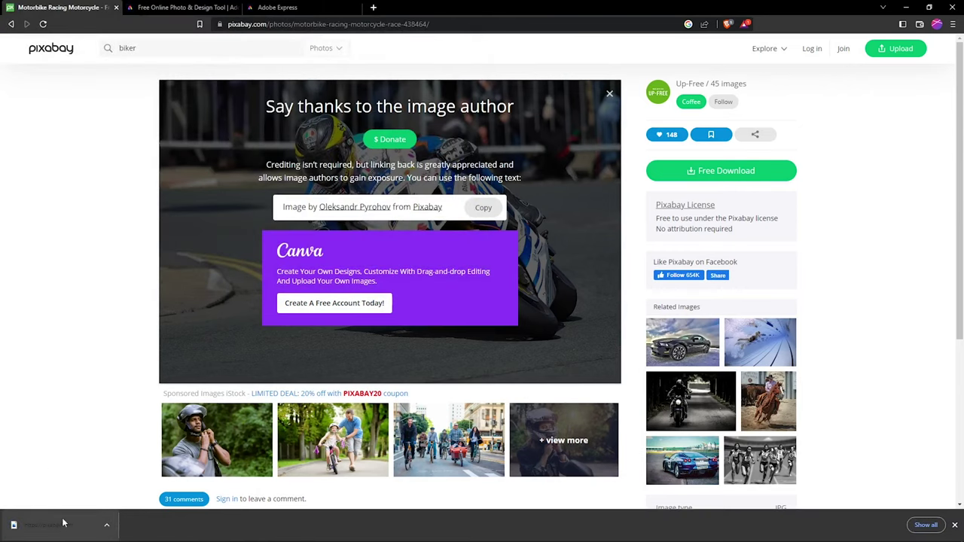
Drop motorbike-g93e2eefd7_1280 into Adobe Express's background remover and open the racer cutout with Customize.
{"action": "left_click", "coordinate": [278, 7]}
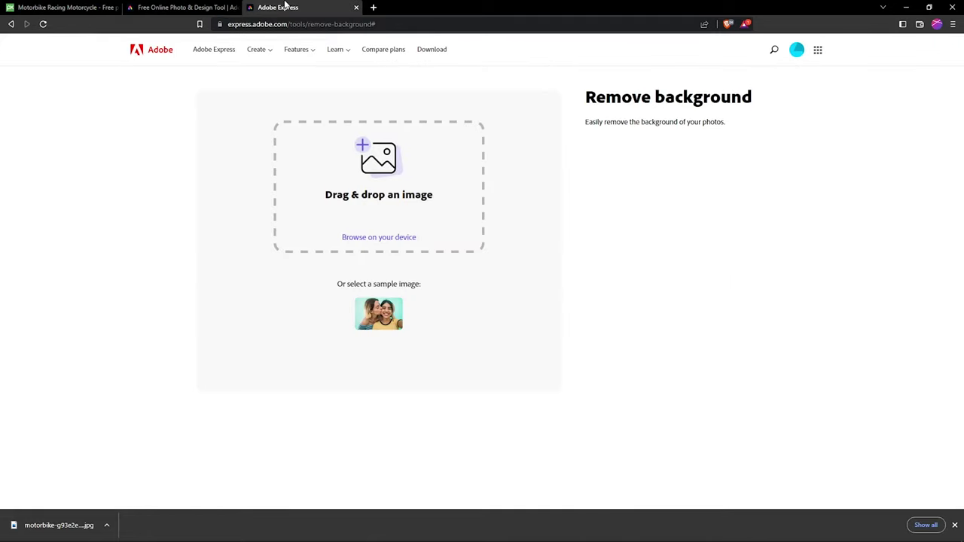
{"action": "left_click_drag", "start_coordinate": [56, 525], "coordinate": [384, 181]}
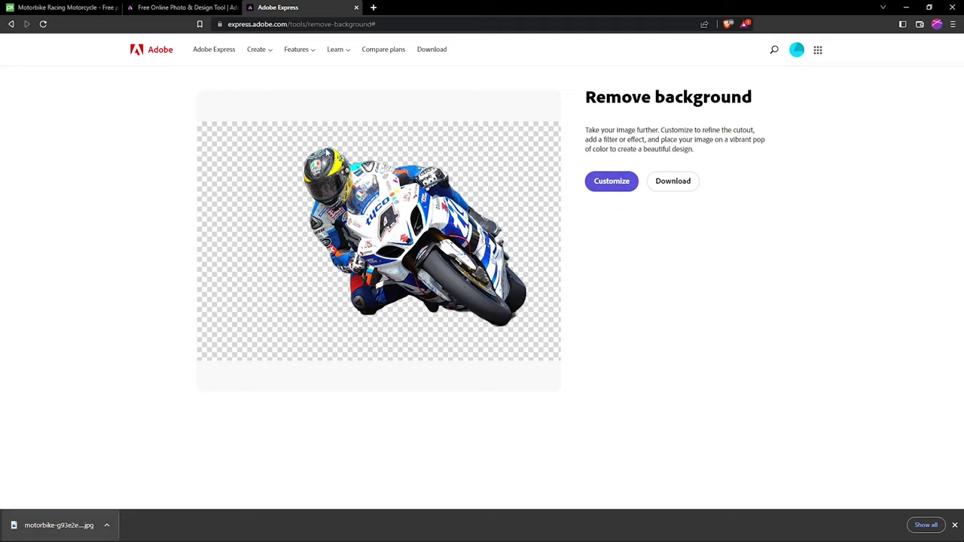
{"action": "left_click", "coordinate": [607, 187]}
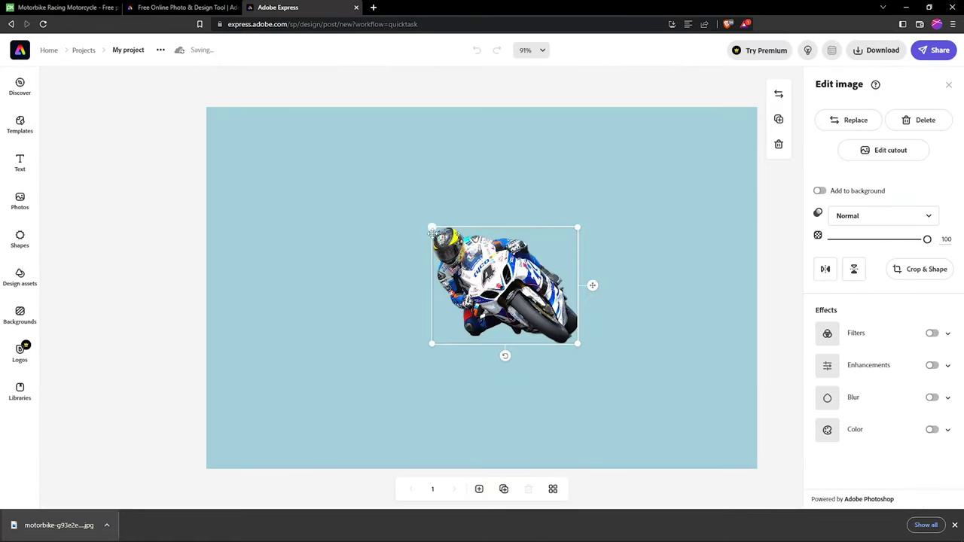
Scale the rider cutout up from both corners and bring up the Download file-type options.
{"action": "left_click_drag", "start_coordinate": [431, 226], "coordinate": [322, 116]}
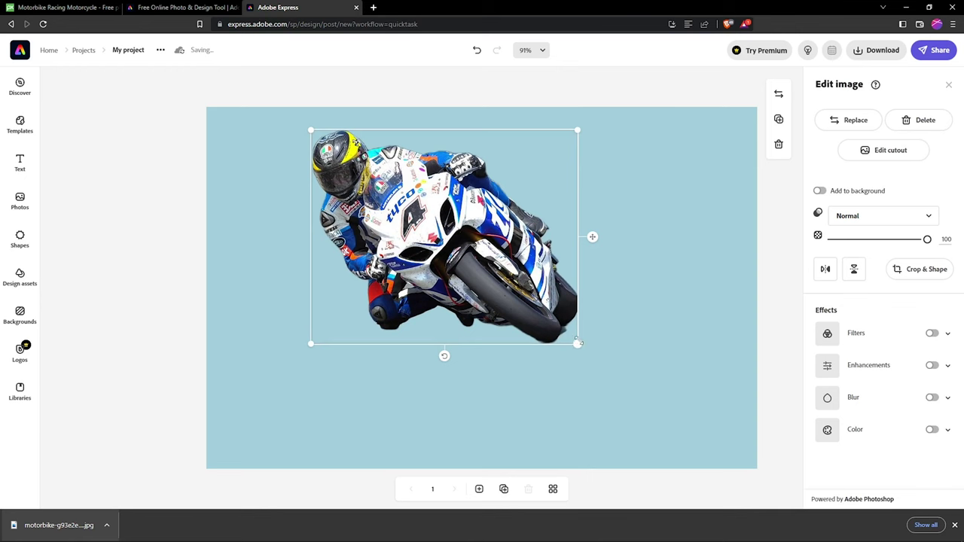
{"action": "left_click_drag", "start_coordinate": [579, 343], "coordinate": [655, 441]}
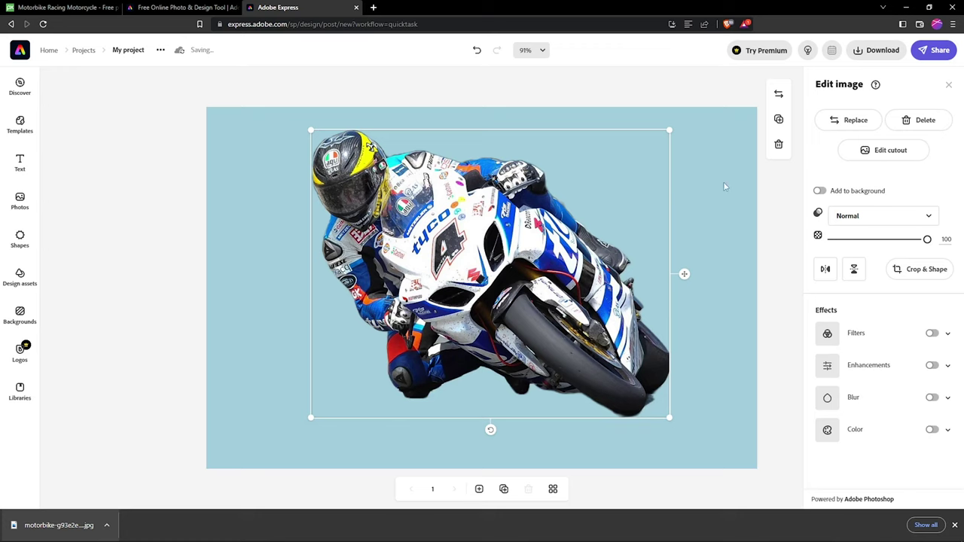
{"action": "left_click", "coordinate": [878, 61]}
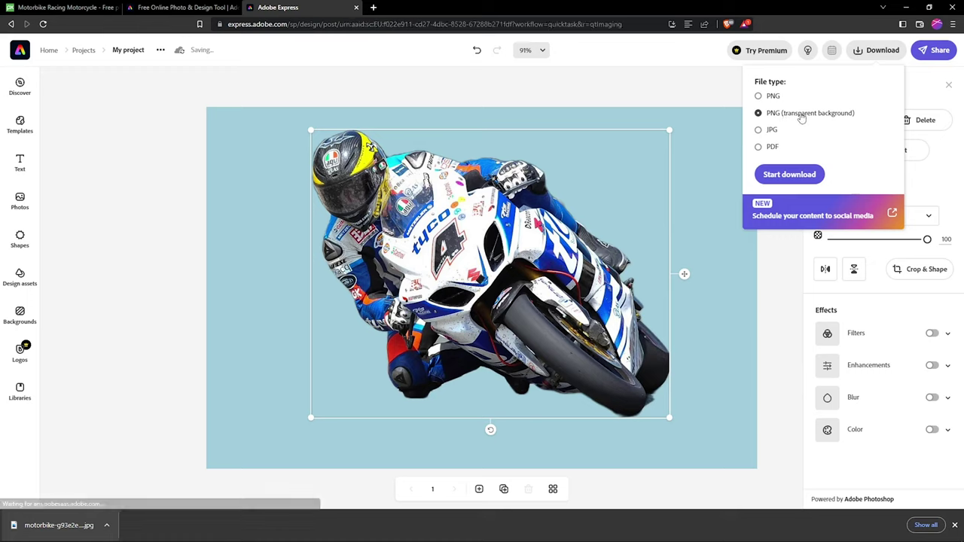
Save the design to Downloads as transparent PNG My project-1.png and preview it in the image viewer.
{"action": "left_click", "coordinate": [798, 176]}
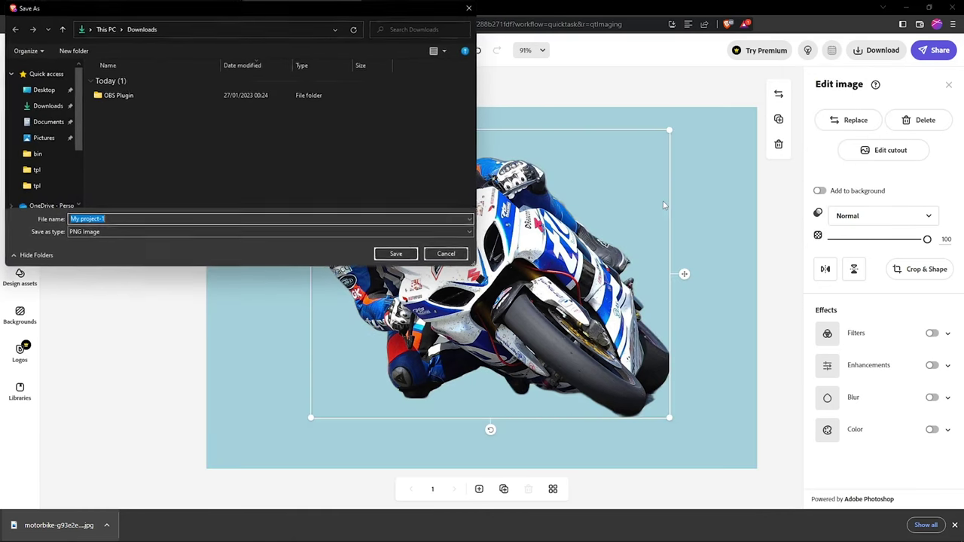
{"action": "left_click", "coordinate": [381, 256]}
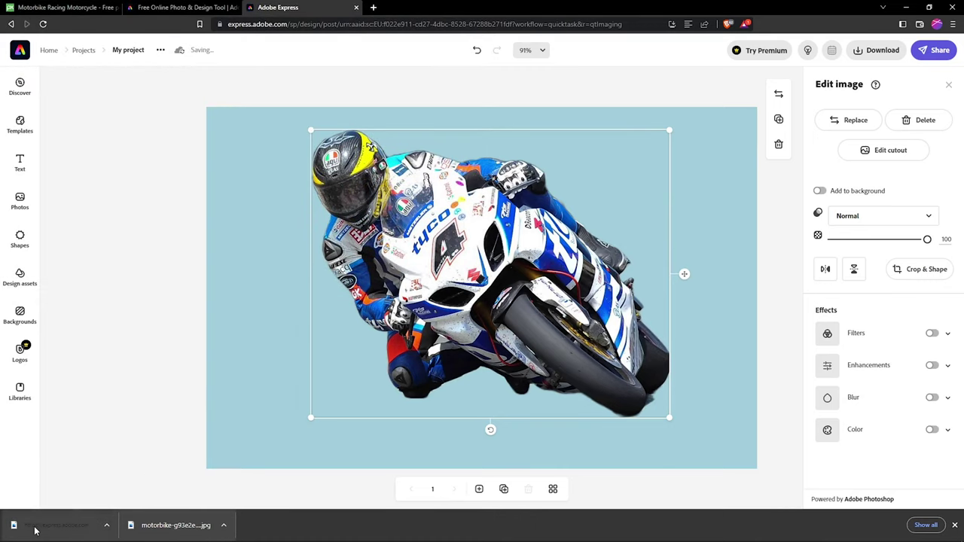
{"action": "left_click", "coordinate": [37, 527]}
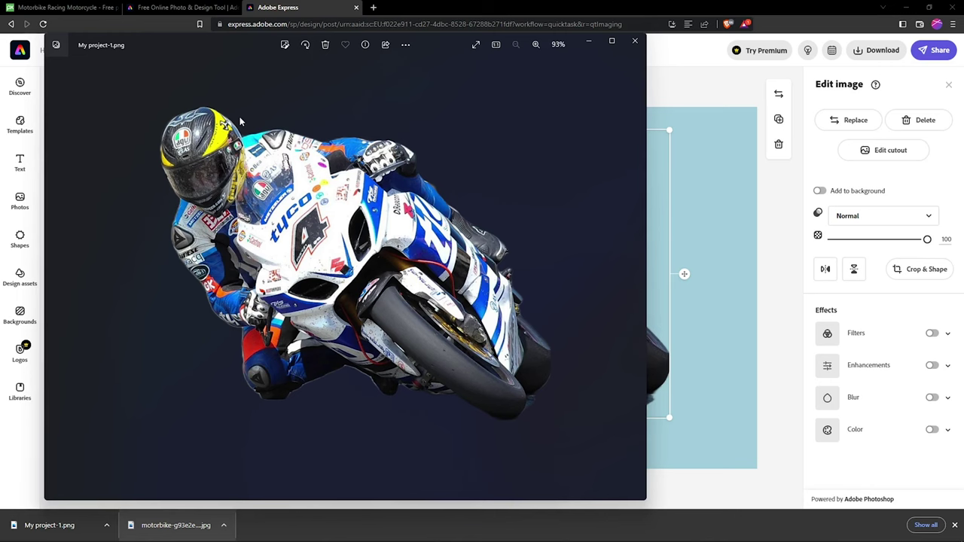
{"action": "left_click", "coordinate": [635, 41]}
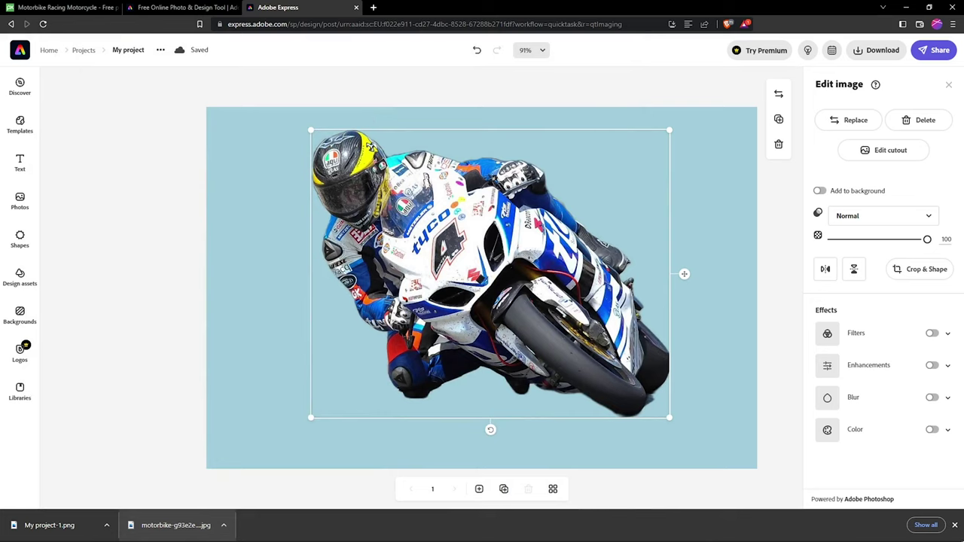
Apply the red light-streak image from the Space backgrounds as the canvas background.
{"action": "left_click", "coordinate": [225, 296]}
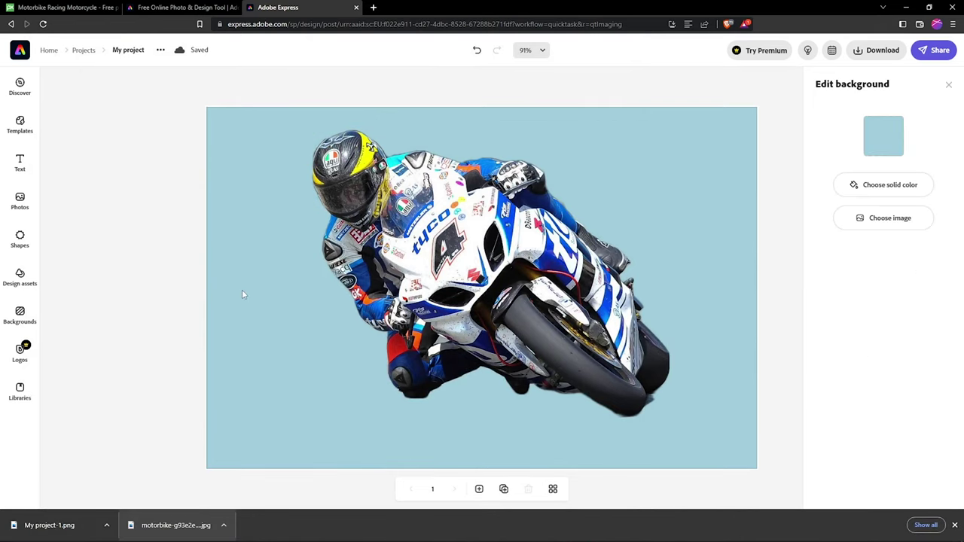
{"action": "left_click", "coordinate": [369, 194]}
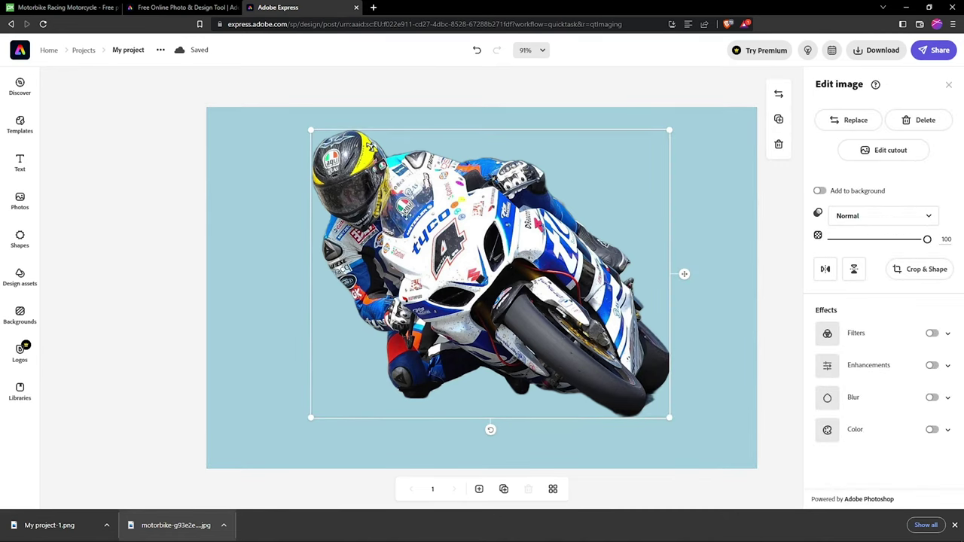
{"action": "left_click", "coordinate": [229, 156]}
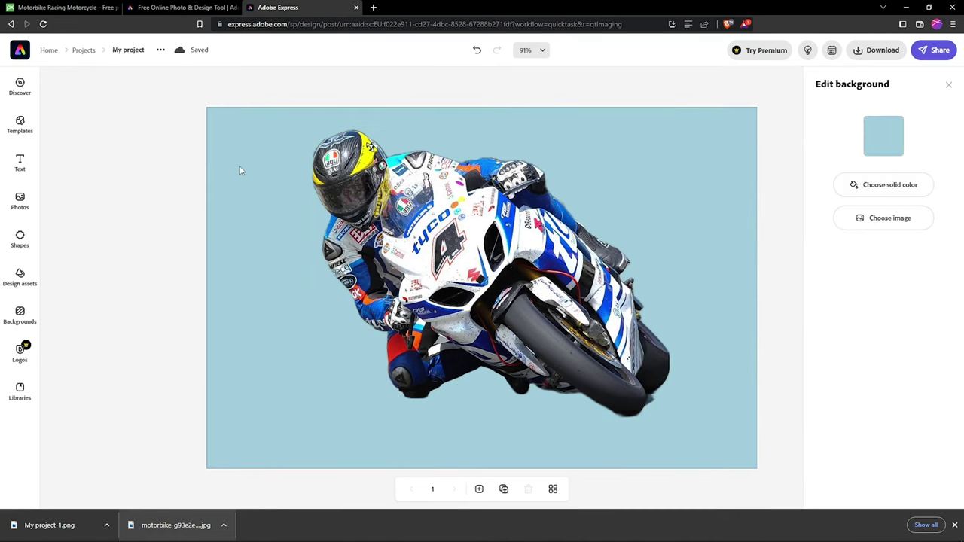
{"action": "left_click", "coordinate": [22, 320]}
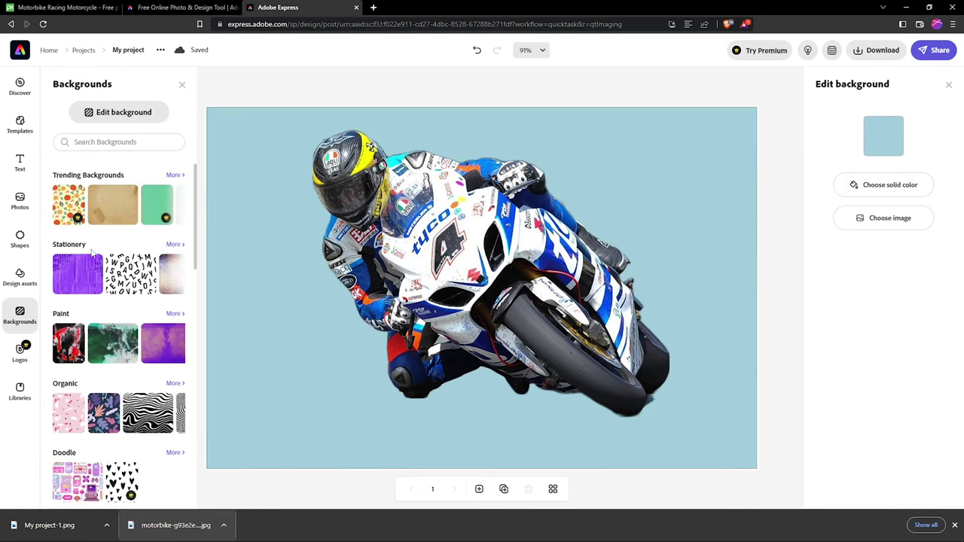
{"action": "scroll", "coordinate": [83, 358], "scroll_direction": "down", "scroll_amount": 3}
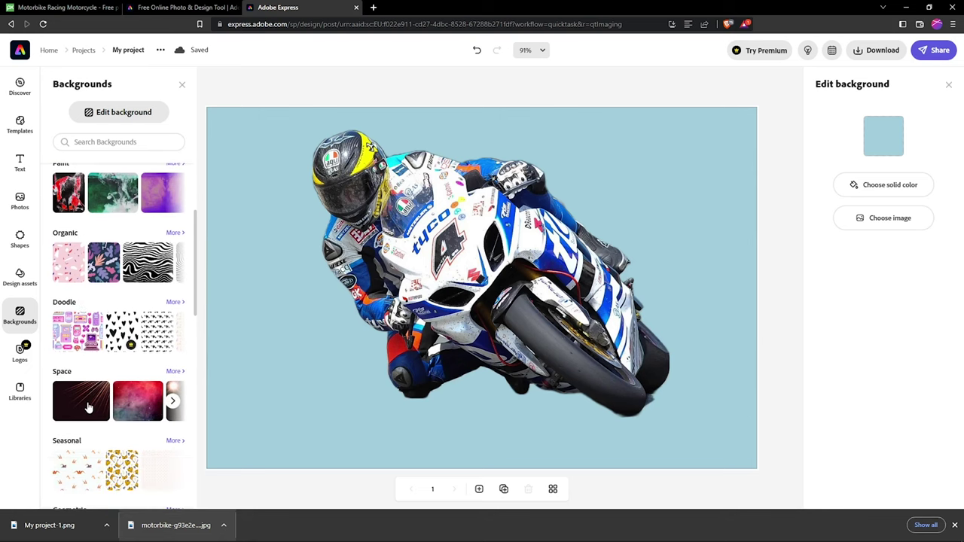
{"action": "left_click", "coordinate": [89, 407]}
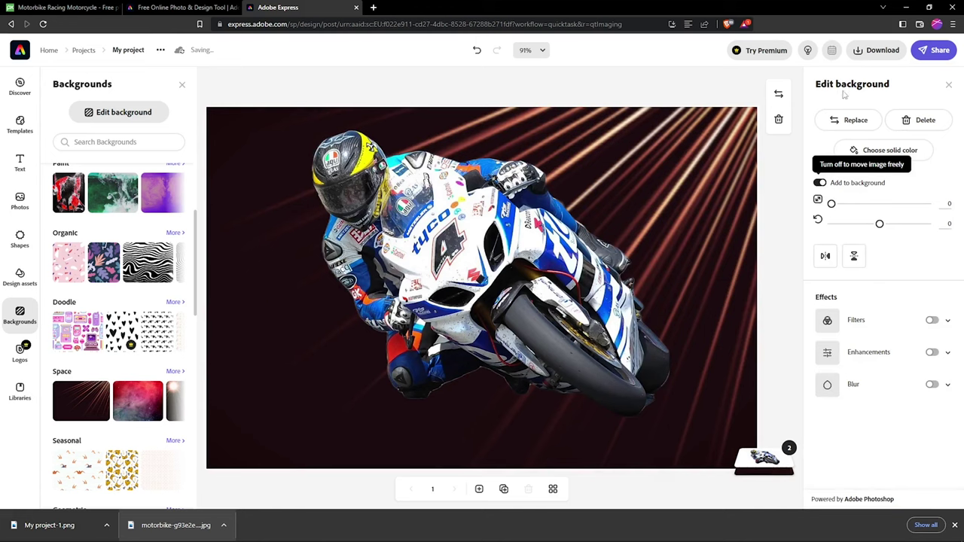
Toggle 'Add to background' off and back on for the streak image, then open the layers list.
{"action": "left_click", "coordinate": [820, 183]}
{"action": "left_click", "coordinate": [819, 192]}
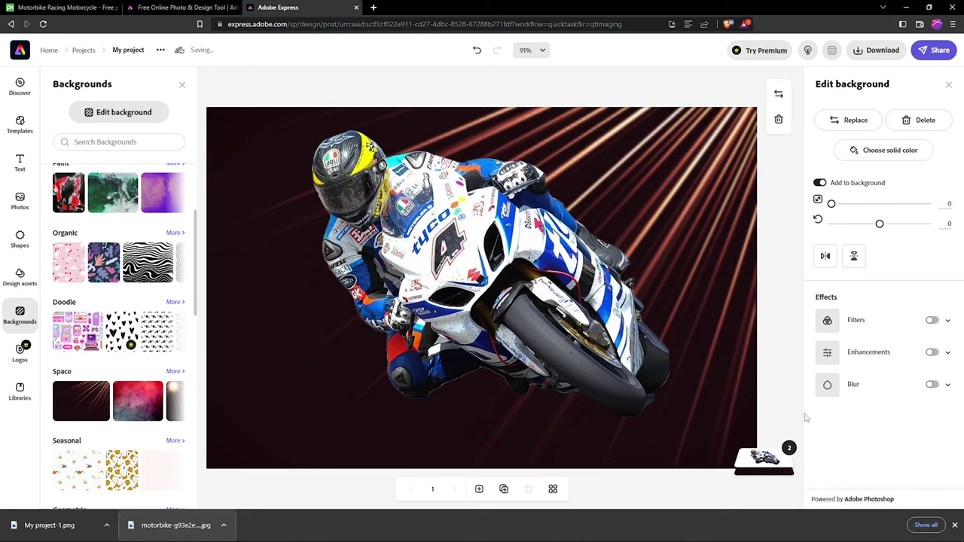
{"action": "left_click", "coordinate": [750, 457]}
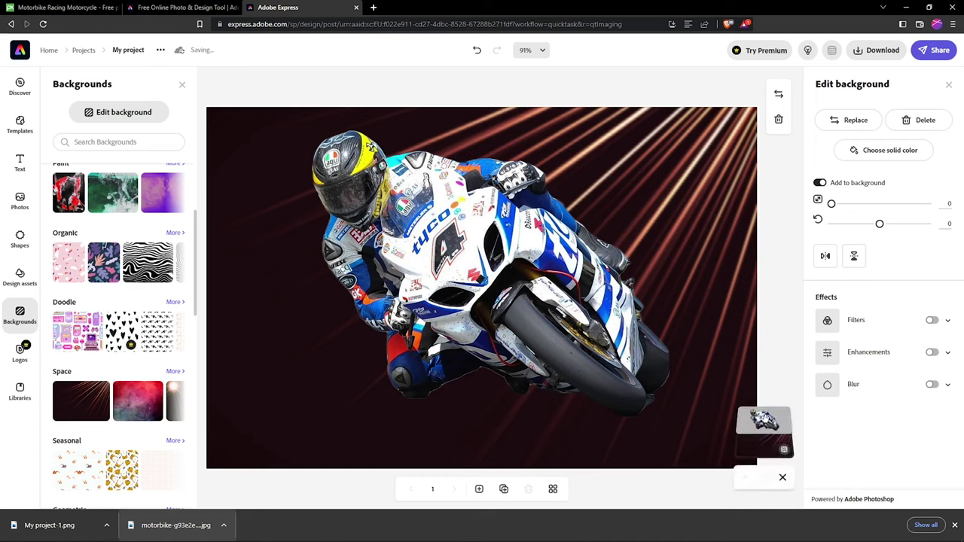
{"action": "left_click", "coordinate": [763, 418]}
{"action": "left_click", "coordinate": [759, 445]}
Switch the selection back and forth between the motorbike and Background layers.
{"action": "left_click", "coordinate": [754, 419]}
{"action": "left_click", "coordinate": [753, 419]}
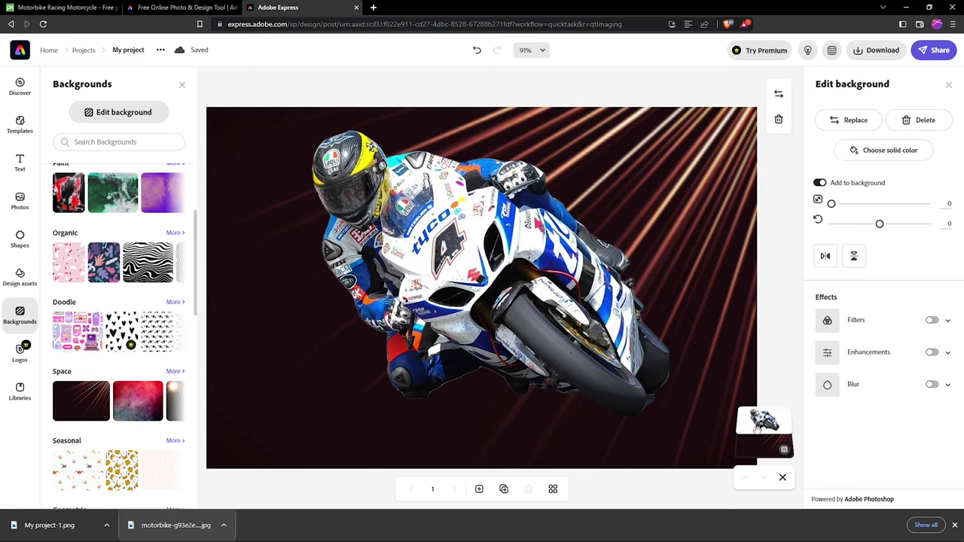
{"action": "left_click", "coordinate": [753, 420]}
{"action": "left_click", "coordinate": [753, 422]}
{"action": "left_click", "coordinate": [754, 422]}
{"action": "left_click", "coordinate": [751, 450]}
{"action": "left_click", "coordinate": [757, 419]}
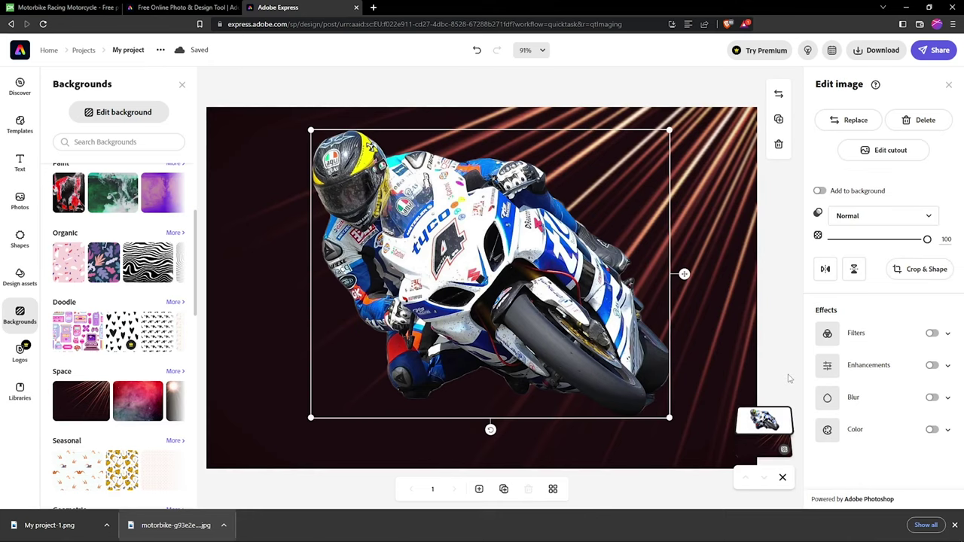
{"action": "left_click", "coordinate": [772, 420]}
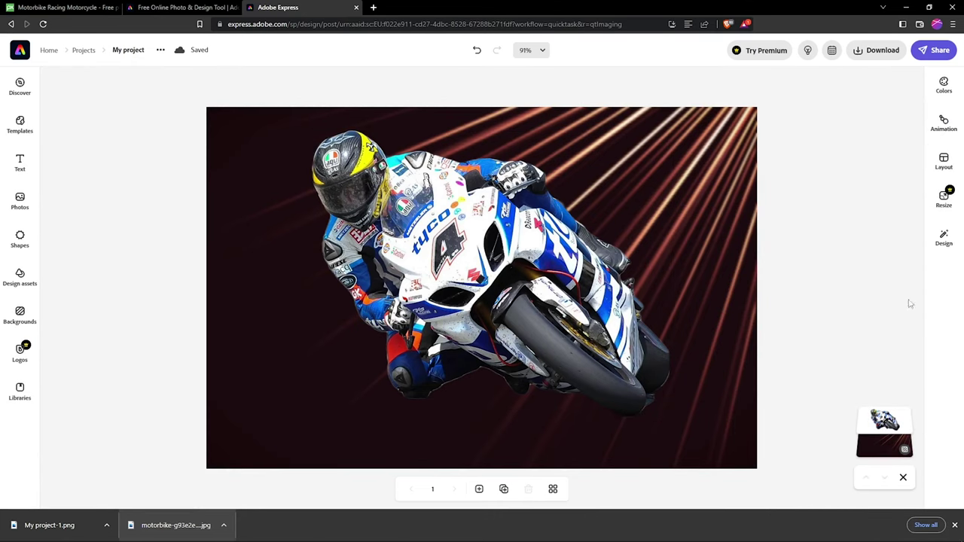
{"action": "left_click", "coordinate": [877, 432]}
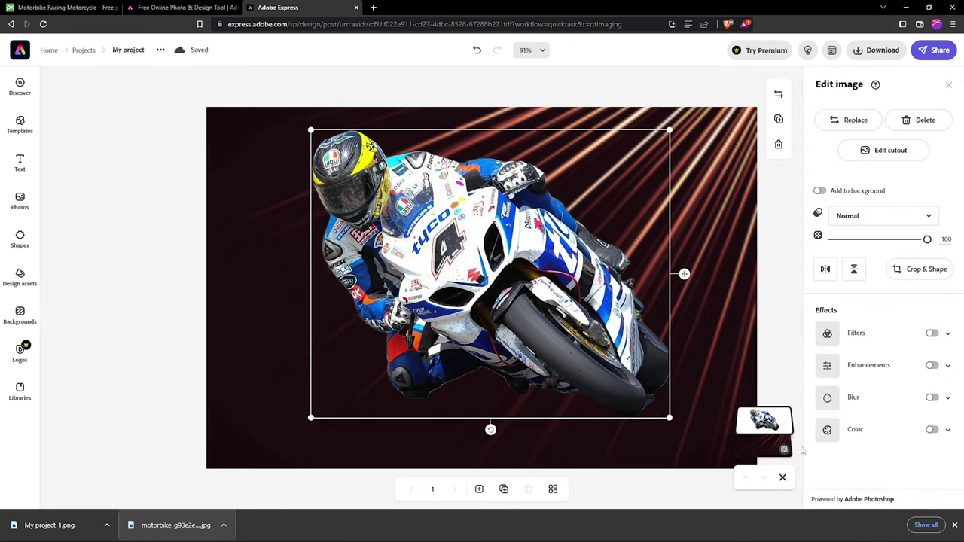
{"action": "left_click", "coordinate": [764, 449]}
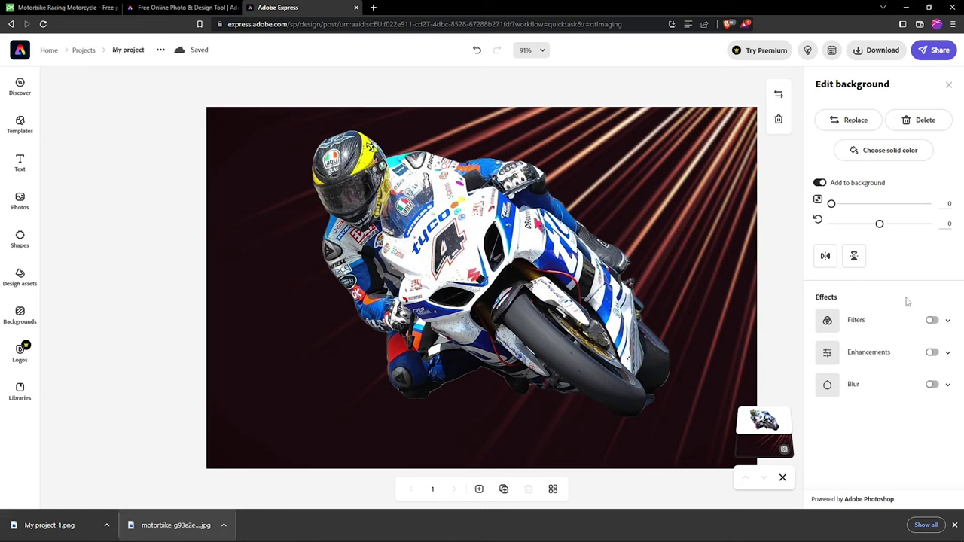
Set the background to the dark blue suggested solid colour swatch.
{"action": "left_click", "coordinate": [881, 151]}
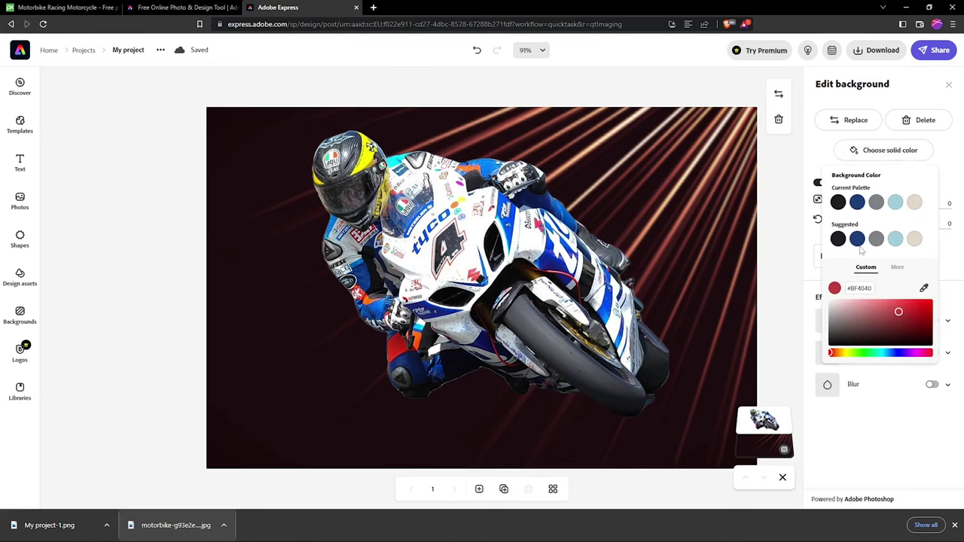
{"action": "left_click", "coordinate": [860, 239]}
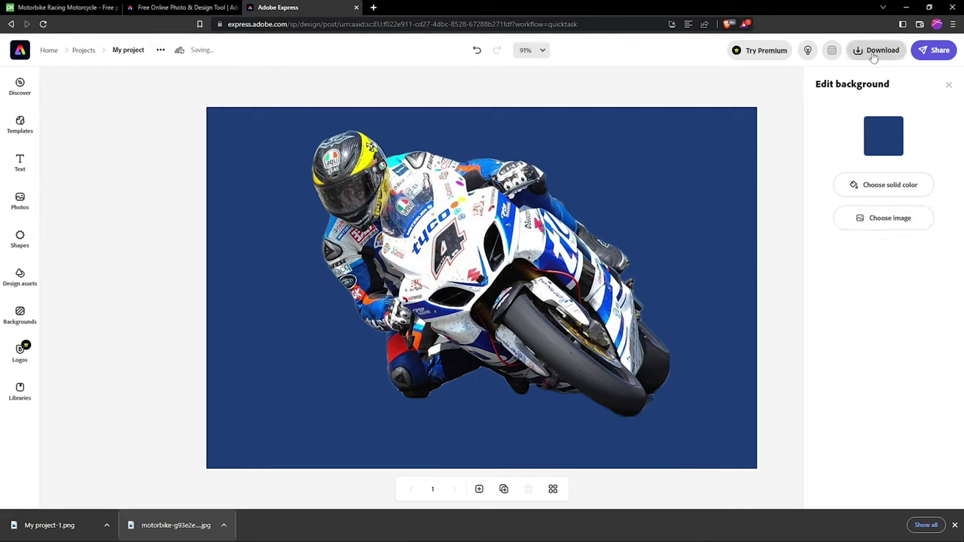
Download the dark blue design as My project-1 (1).png and preview it in the image viewer.
{"action": "left_click", "coordinate": [875, 57]}
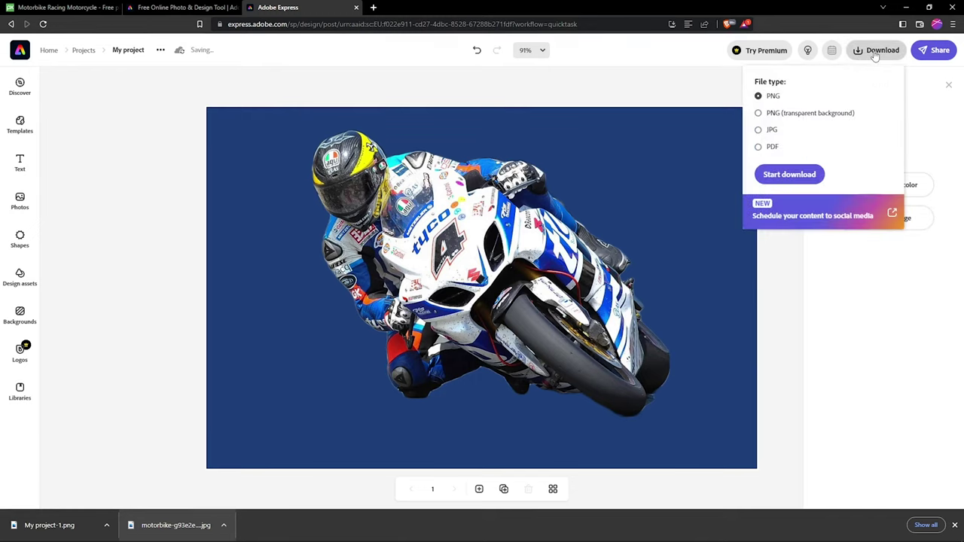
{"action": "left_click", "coordinate": [741, 104]}
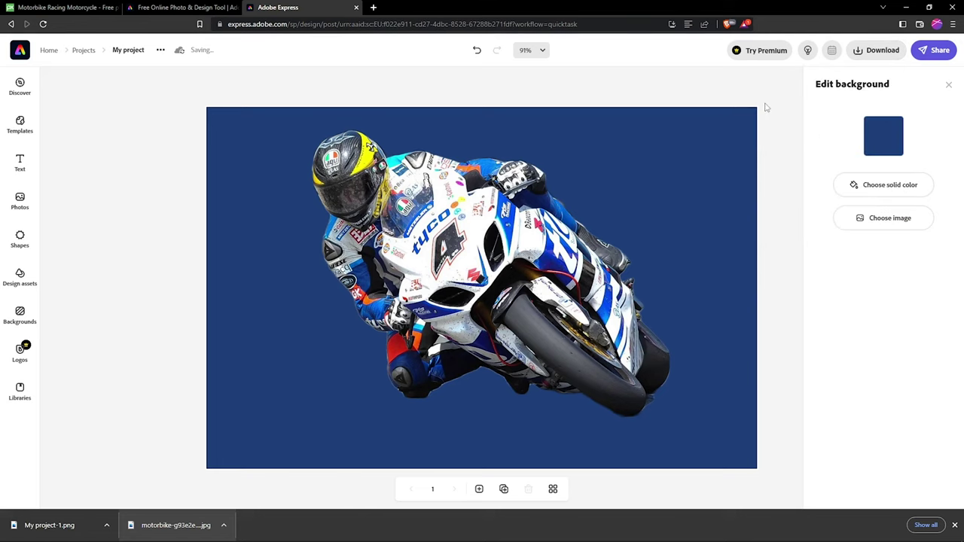
{"action": "left_click", "coordinate": [868, 55]}
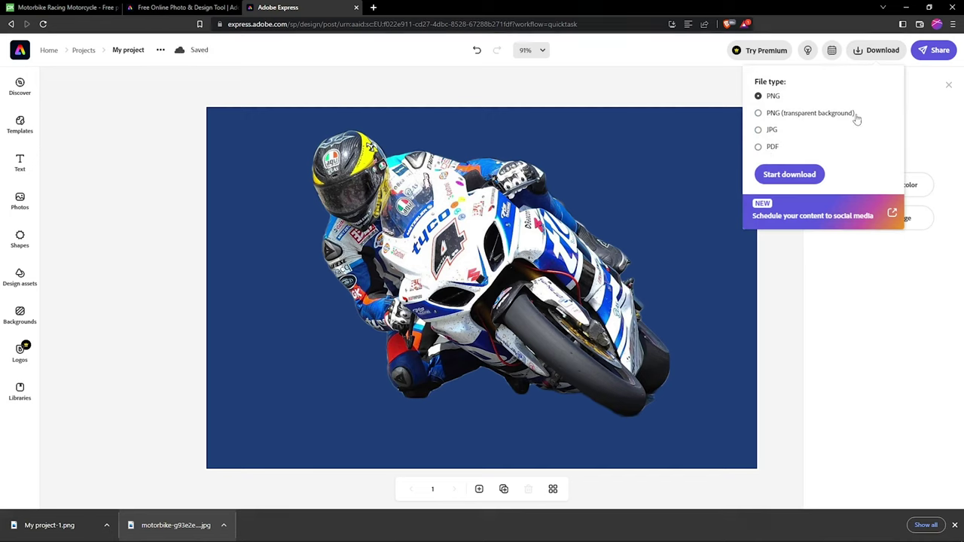
{"action": "left_click", "coordinate": [789, 176]}
{"action": "left_click", "coordinate": [791, 178]}
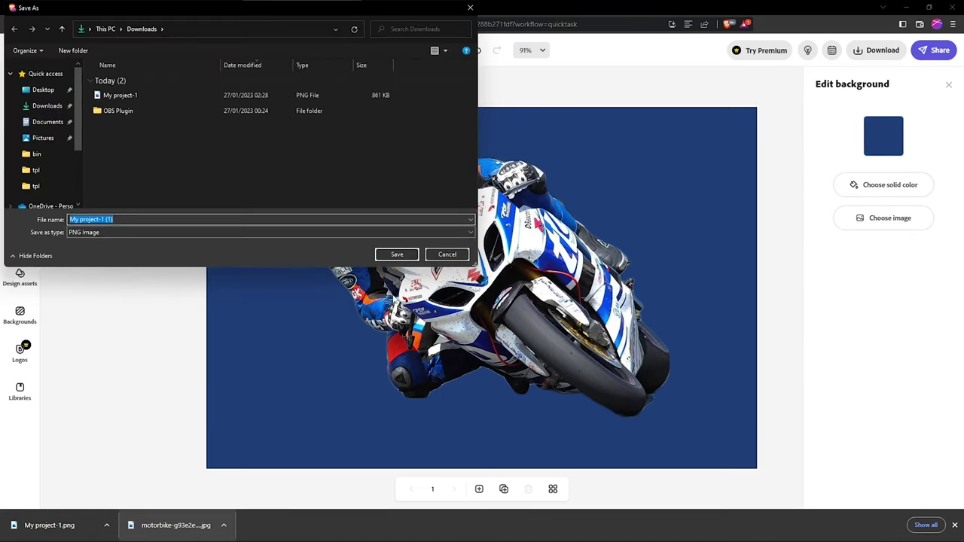
{"action": "left_click", "coordinate": [397, 254]}
{"action": "left_click", "coordinate": [72, 527]}
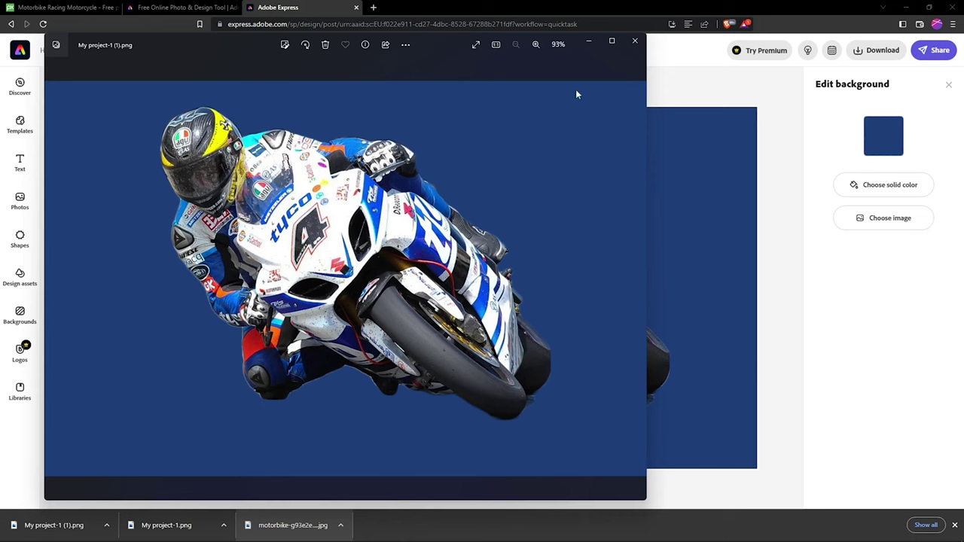
{"action": "left_click", "coordinate": [635, 41]}
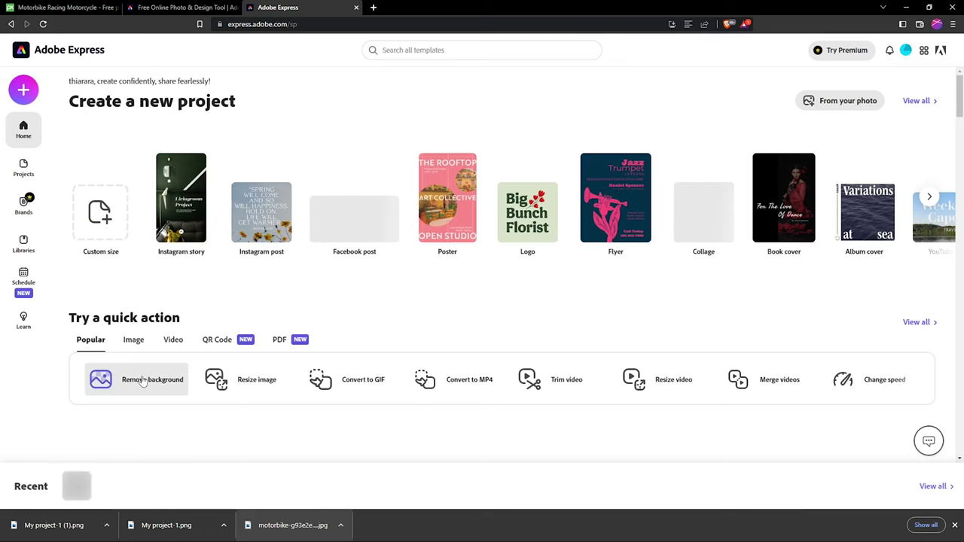
Load photo DSC_1204_1 from the Photos folder into the Remove background quick action.
{"action": "left_click", "coordinate": [153, 381]}
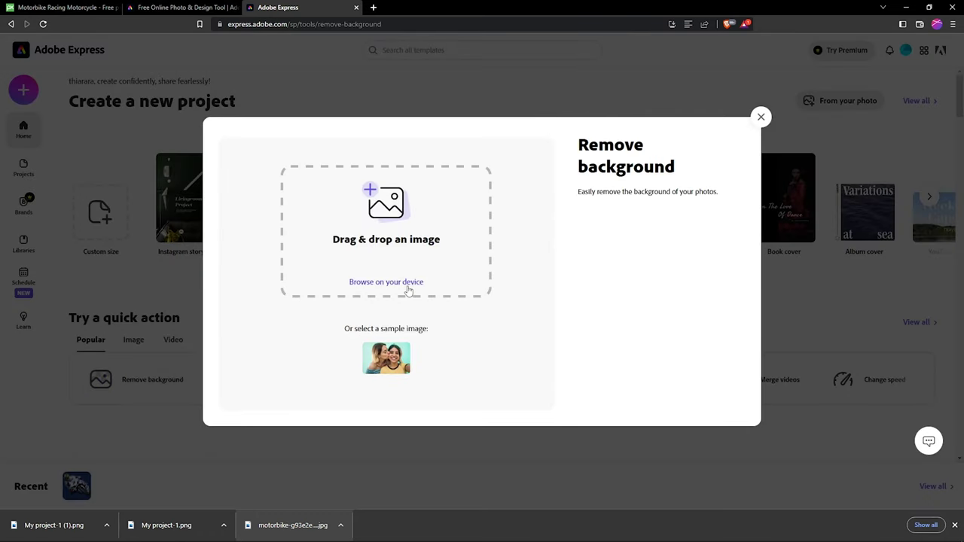
{"action": "left_click", "coordinate": [404, 283]}
{"action": "double_click", "coordinate": [149, 125]}
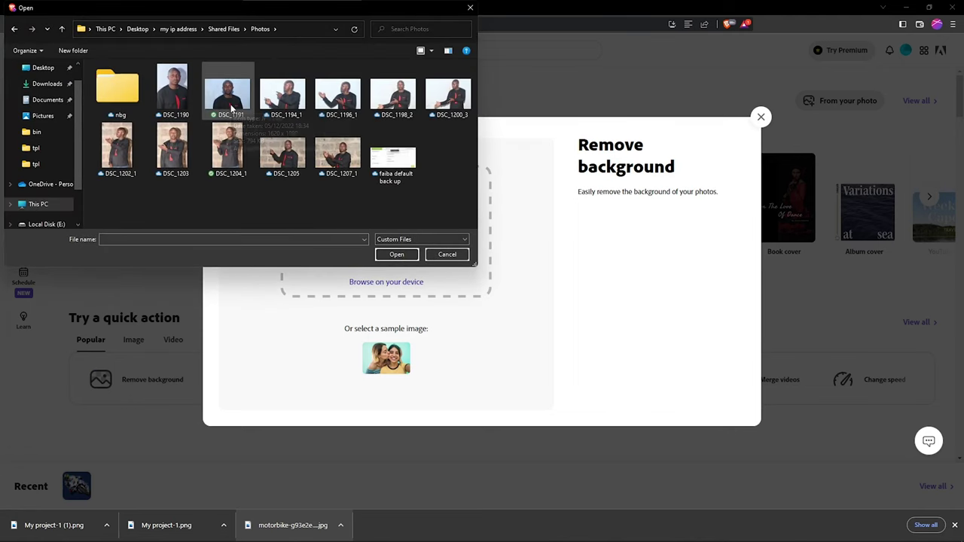
{"action": "left_click", "coordinate": [172, 148]}
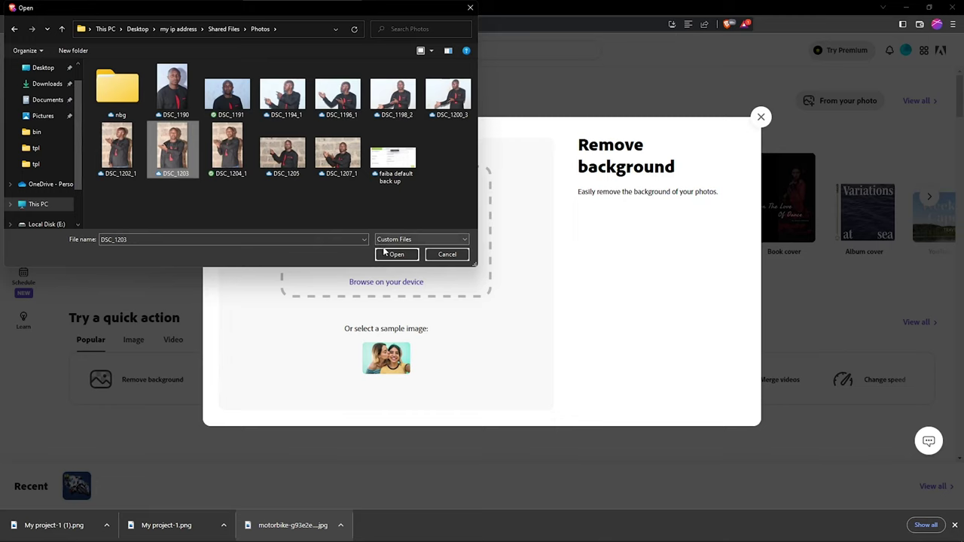
{"action": "left_click", "coordinate": [218, 151]}
{"action": "left_click", "coordinate": [396, 254]}
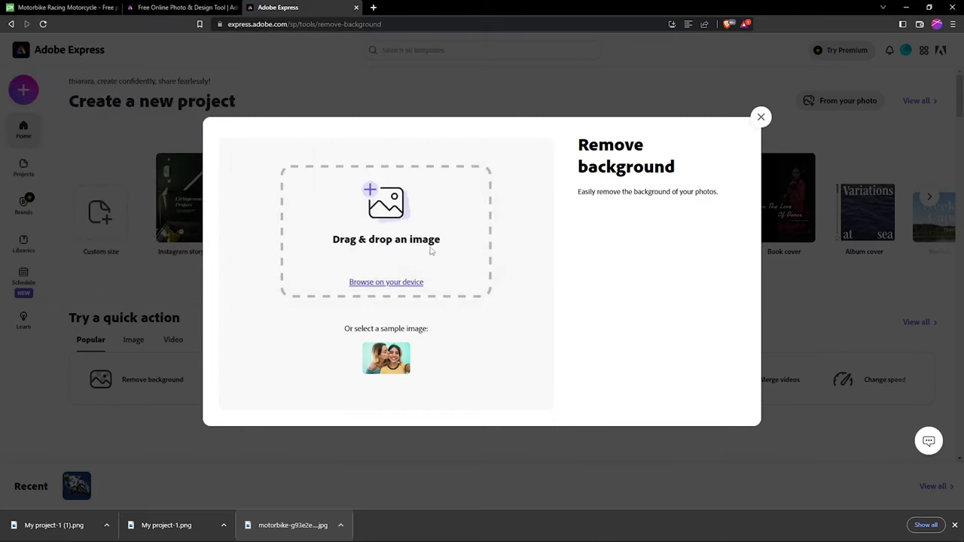